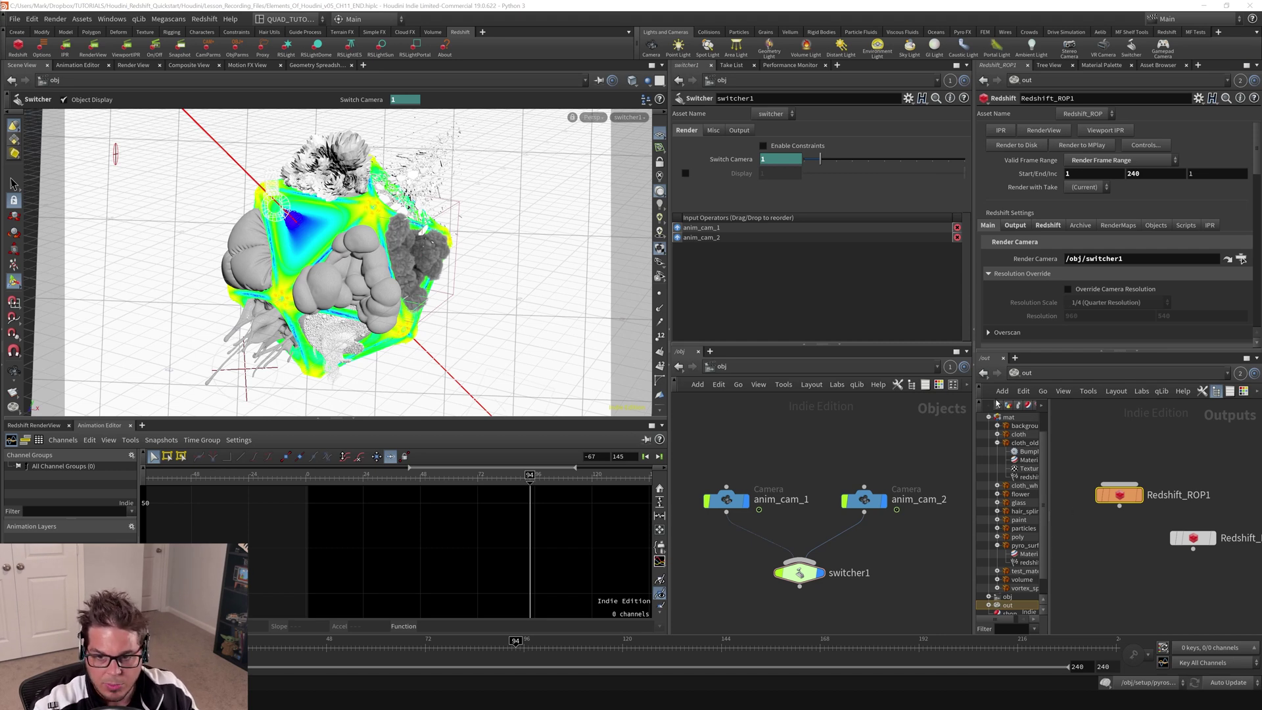
# - Widen the switcher1 parameter and object network panes to cover the Redshift output panes
pyautogui.moveTo(975, 366); pyautogui.dragTo(1259, 358)
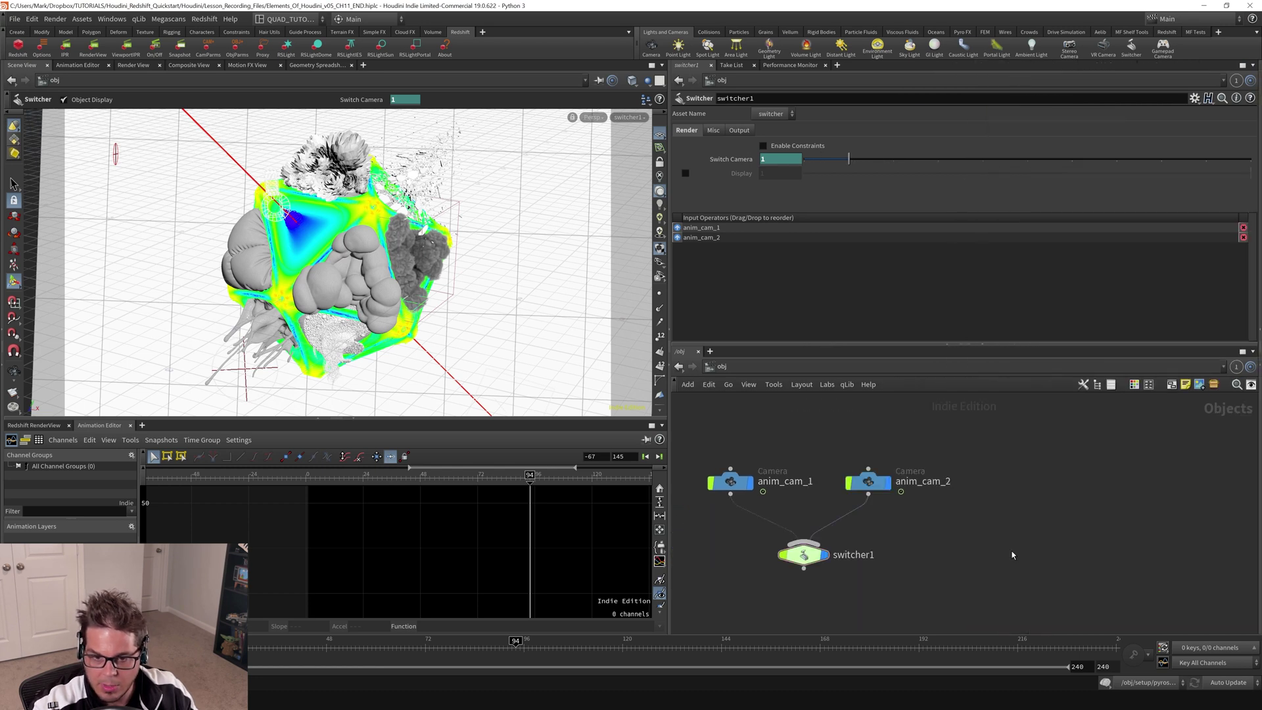
pyautogui.moveTo(1012, 555); pyautogui.dragTo(1055, 560, button='middle')
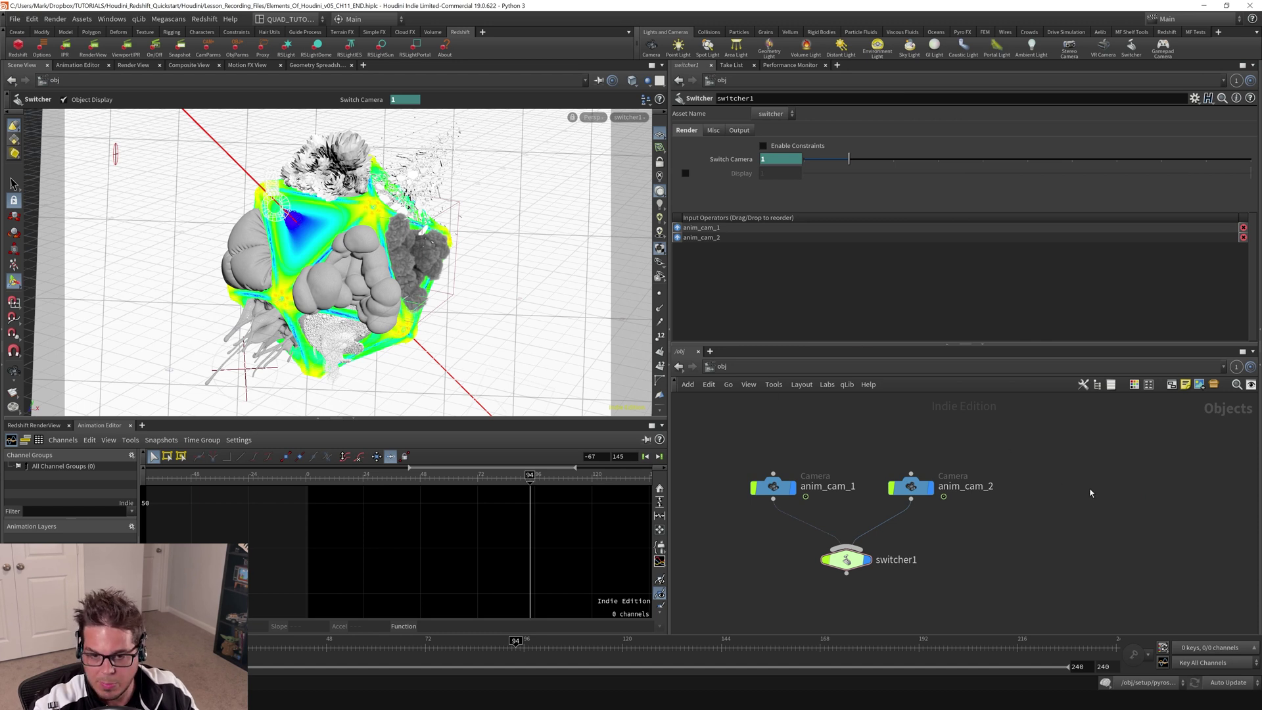
pyautogui.moveTo(1090, 493); pyautogui.dragTo(1015, 497, button='middle')
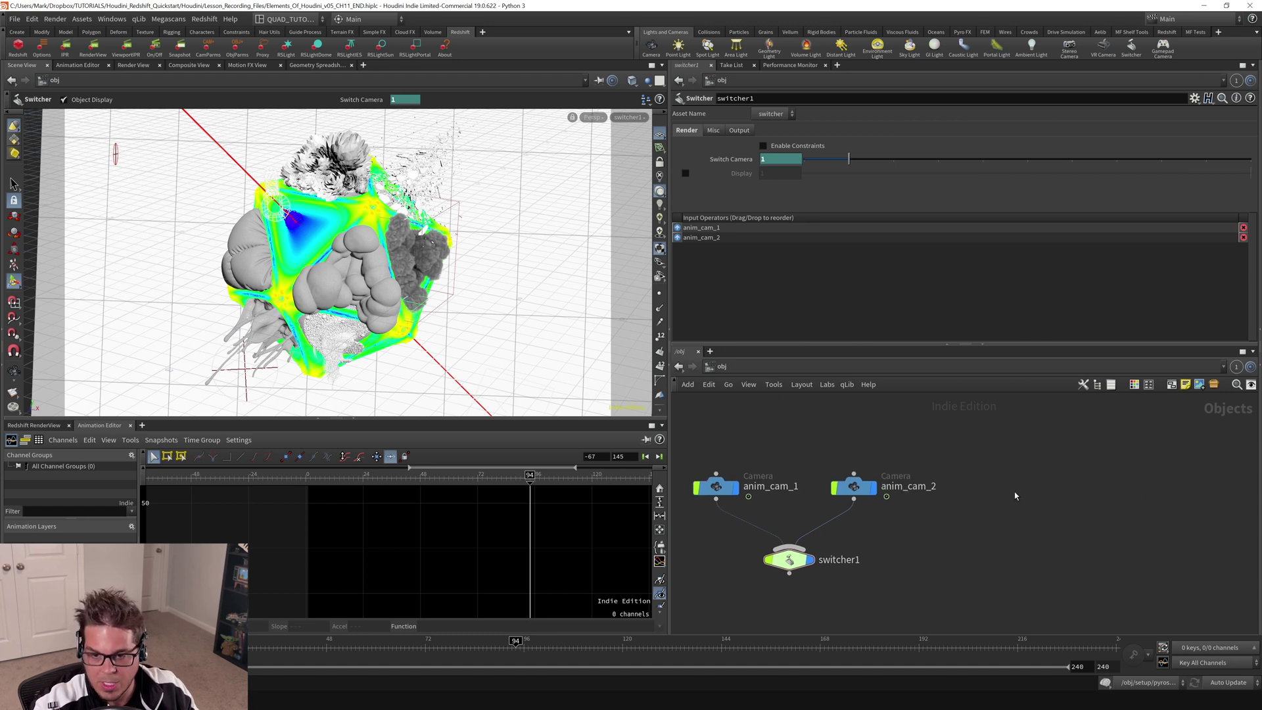
# - Create a new camera from the current view and place its node beside anim_cam_2
pyautogui.keyDown('ctrl'); pyautogui.click(651, 47); pyautogui.keyUp('ctrl')
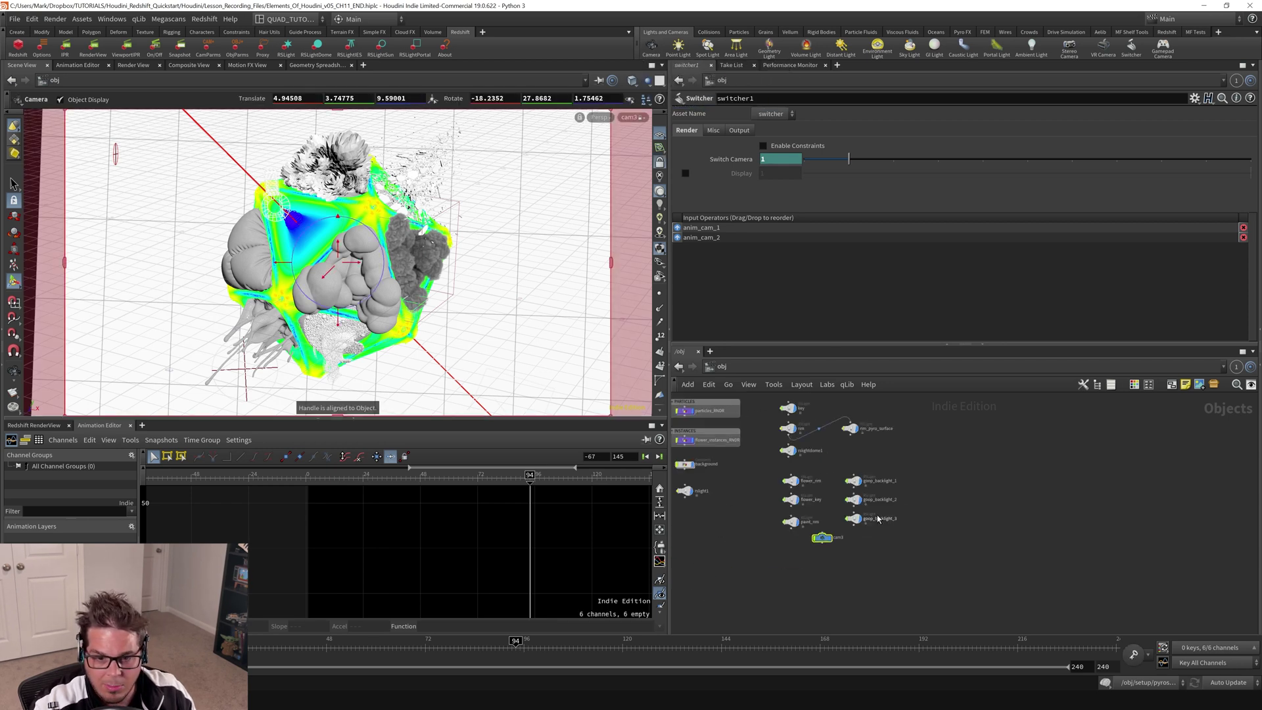
pyautogui.moveTo(823, 537); pyautogui.dragTo(929, 412)
pyautogui.moveTo(941, 435); pyautogui.dragTo(916, 593, button='middle')
pyautogui.scroll(4, 911, 578)
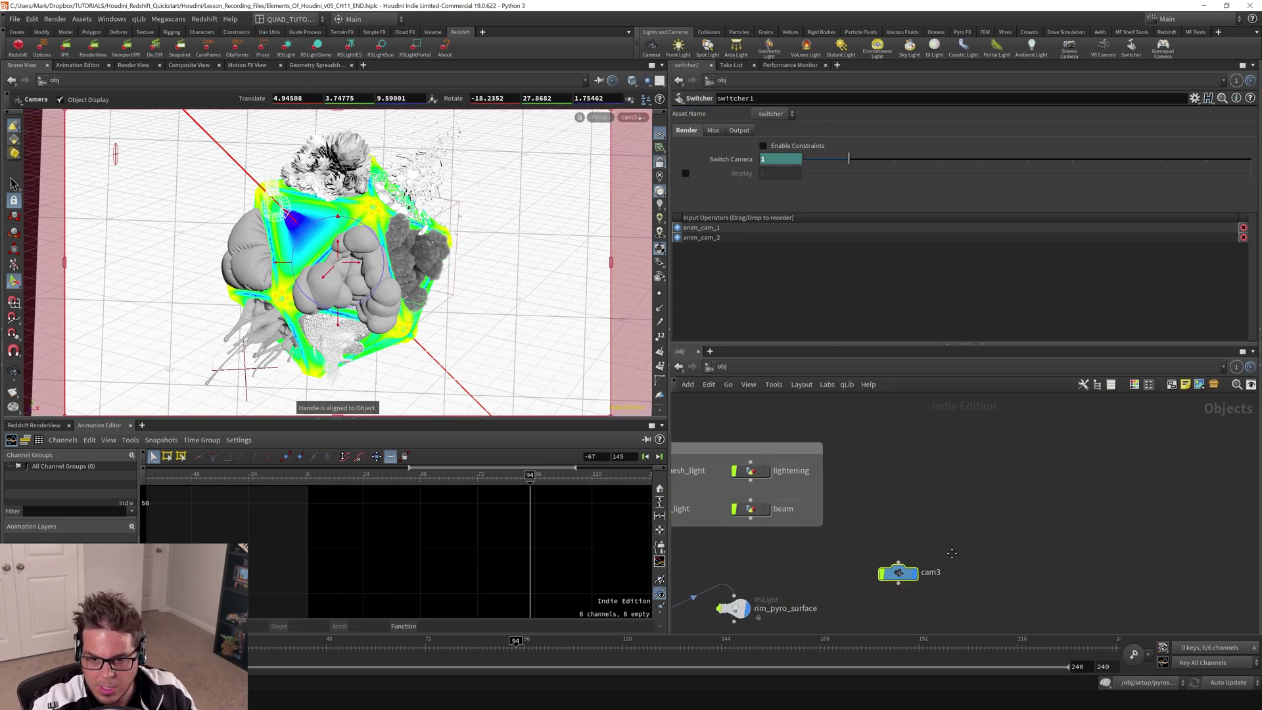
pyautogui.moveTo(952, 553); pyautogui.dragTo(880, 613, button='middle')
pyautogui.scroll(-4, 858, 564)
pyautogui.moveTo(852, 595); pyautogui.dragTo(898, 486)
pyautogui.scroll(5, 881, 483)
pyautogui.scroll(-1, 886, 509)
pyautogui.moveTo(888, 510); pyautogui.dragTo(1056, 520, button='middle')
pyautogui.scroll(4, 1010, 514)
# - Rename the new camera node to lookat_cam and select it
pyautogui.doubleClick(1019, 480)
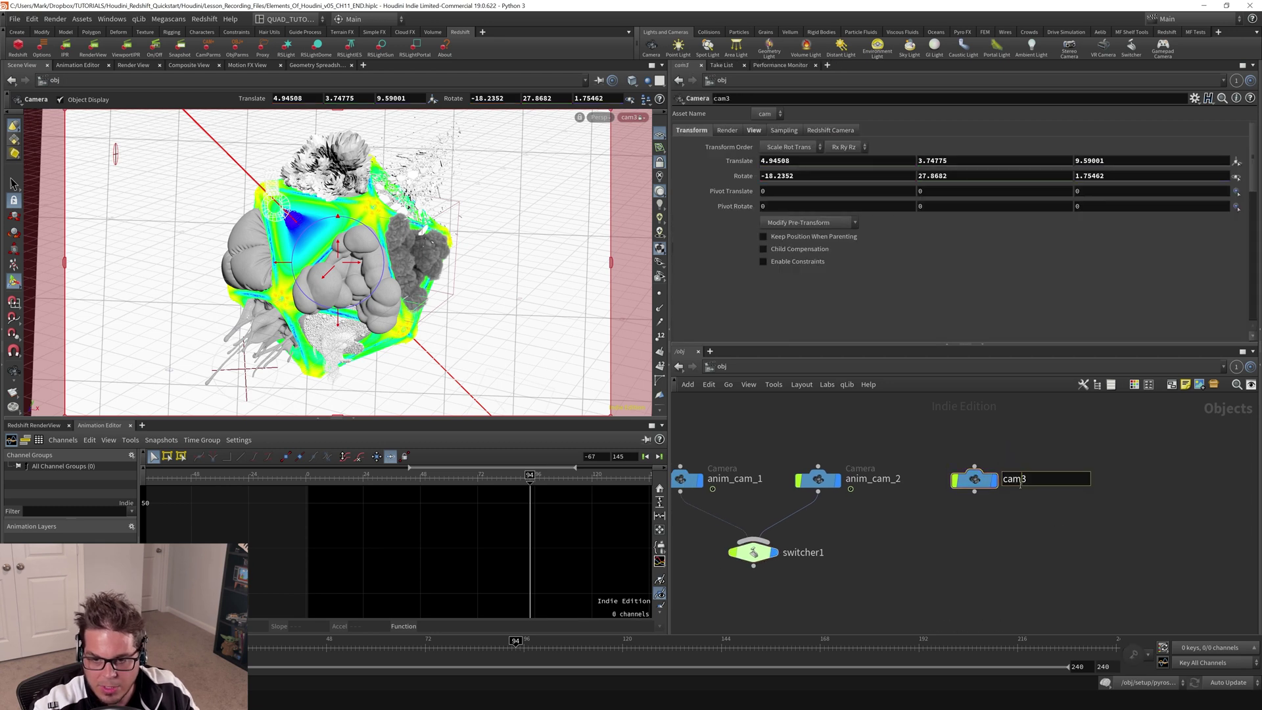
pyautogui.doubleClick(1019, 480)
pyautogui.write('lookat_')
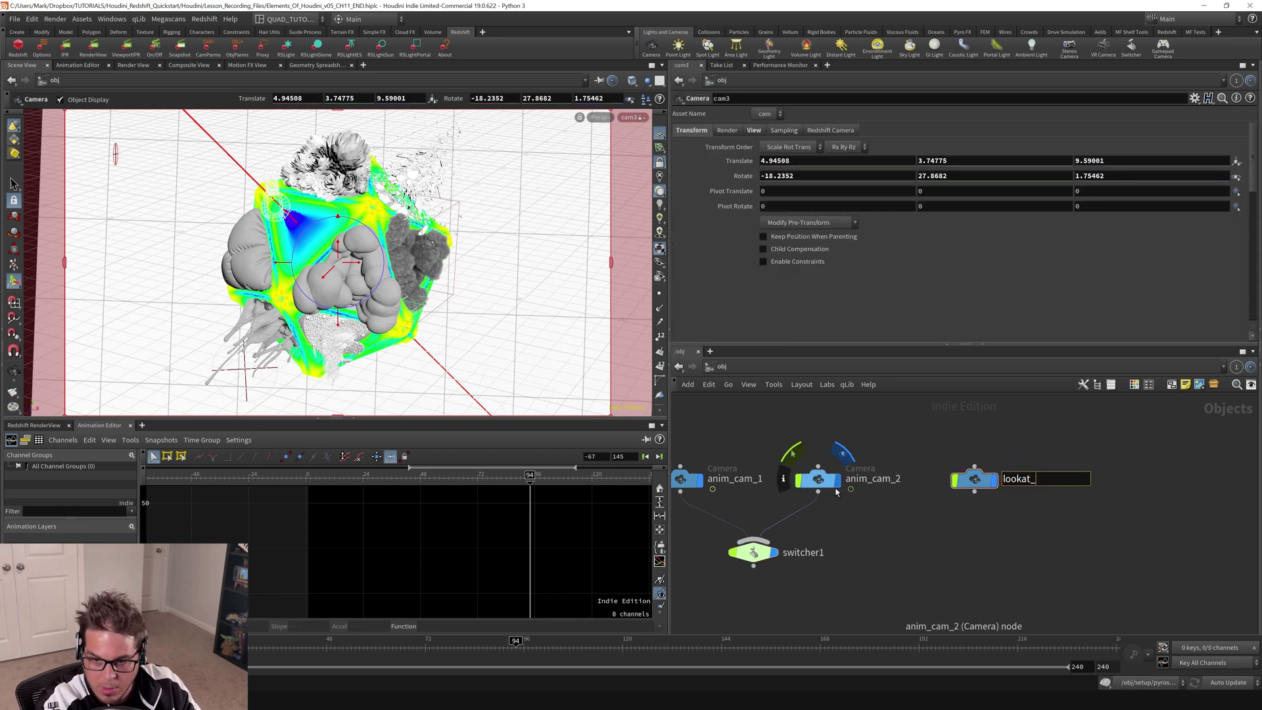
pyautogui.press('Return')
pyautogui.doubleClick(1019, 480)
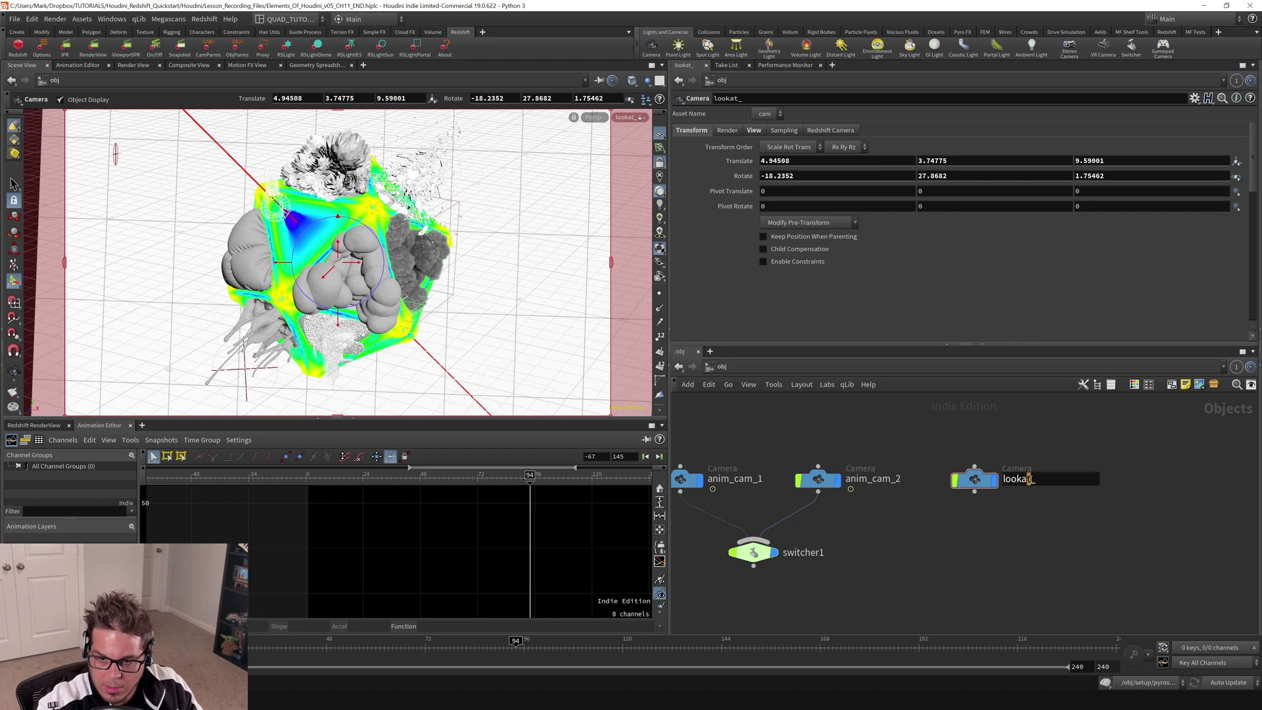
pyautogui.click(1051, 483)
pyautogui.write('cam')
pyautogui.press('Return')
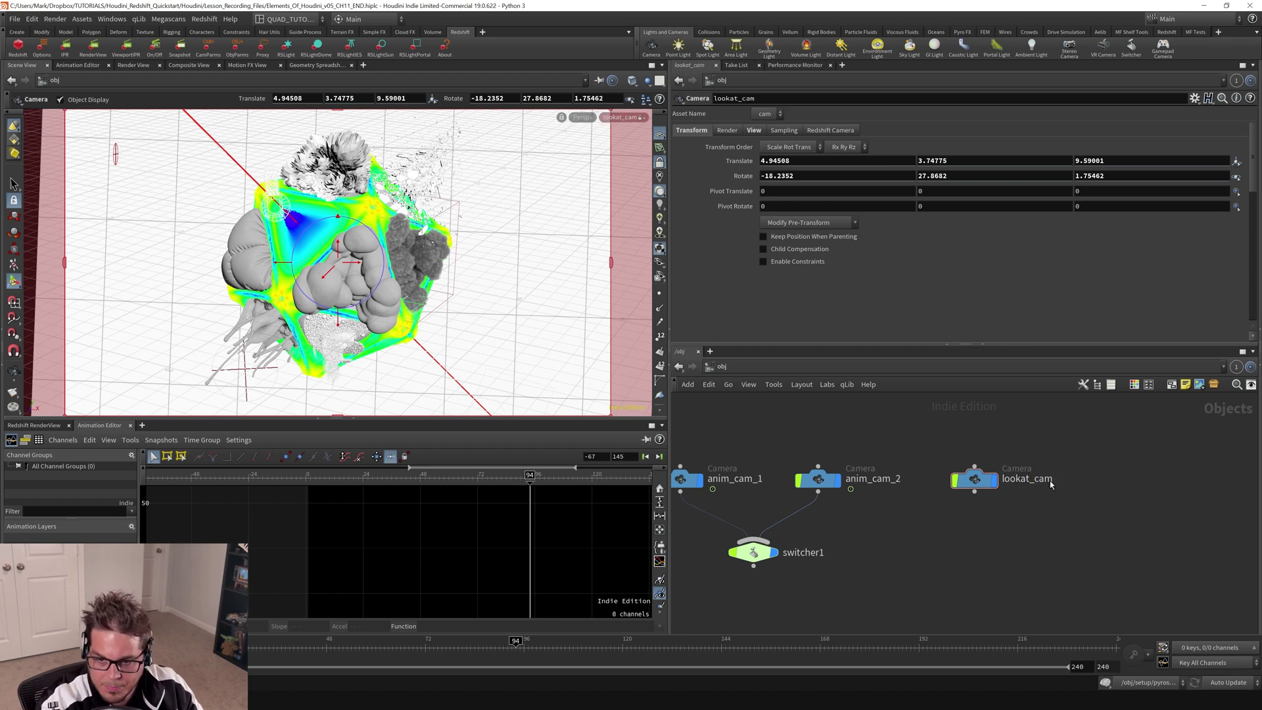
pyautogui.click(984, 486)
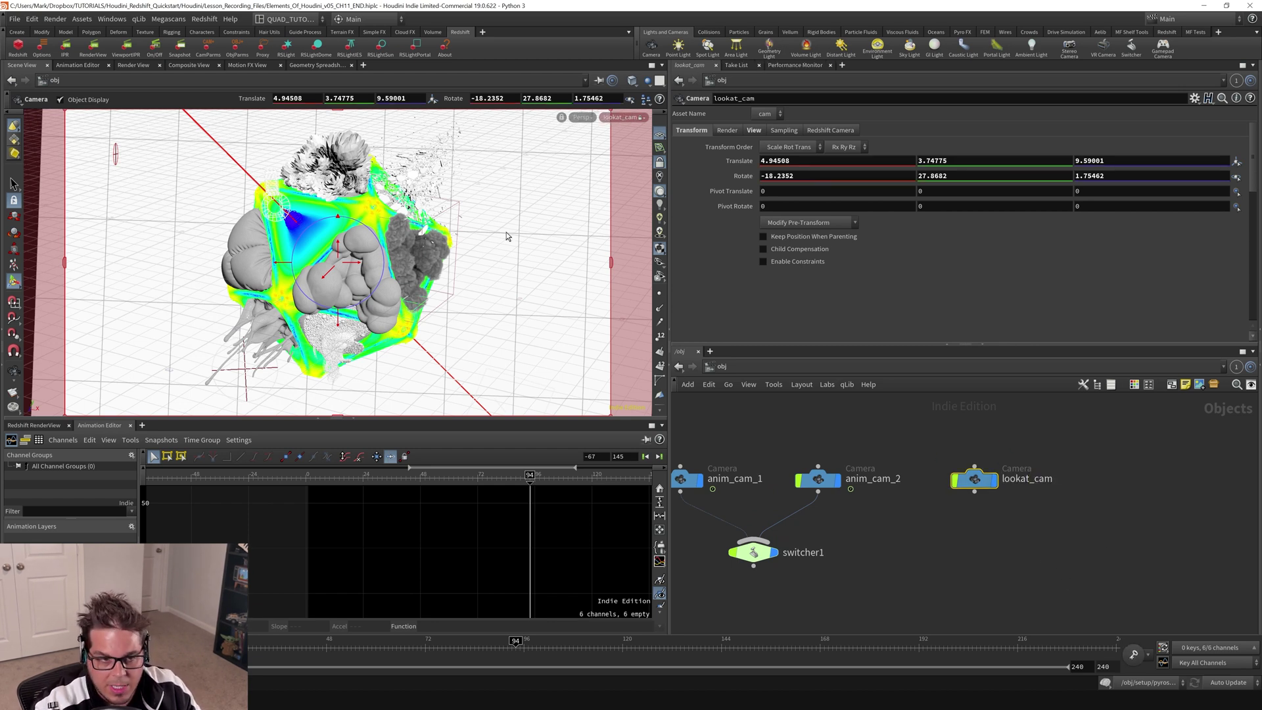
# - Add a Null object beneath lookat_cam and rename it to lookat_target
pyautogui.click(1059, 533)
pyautogui.press('Tab')
pyautogui.write('nu')
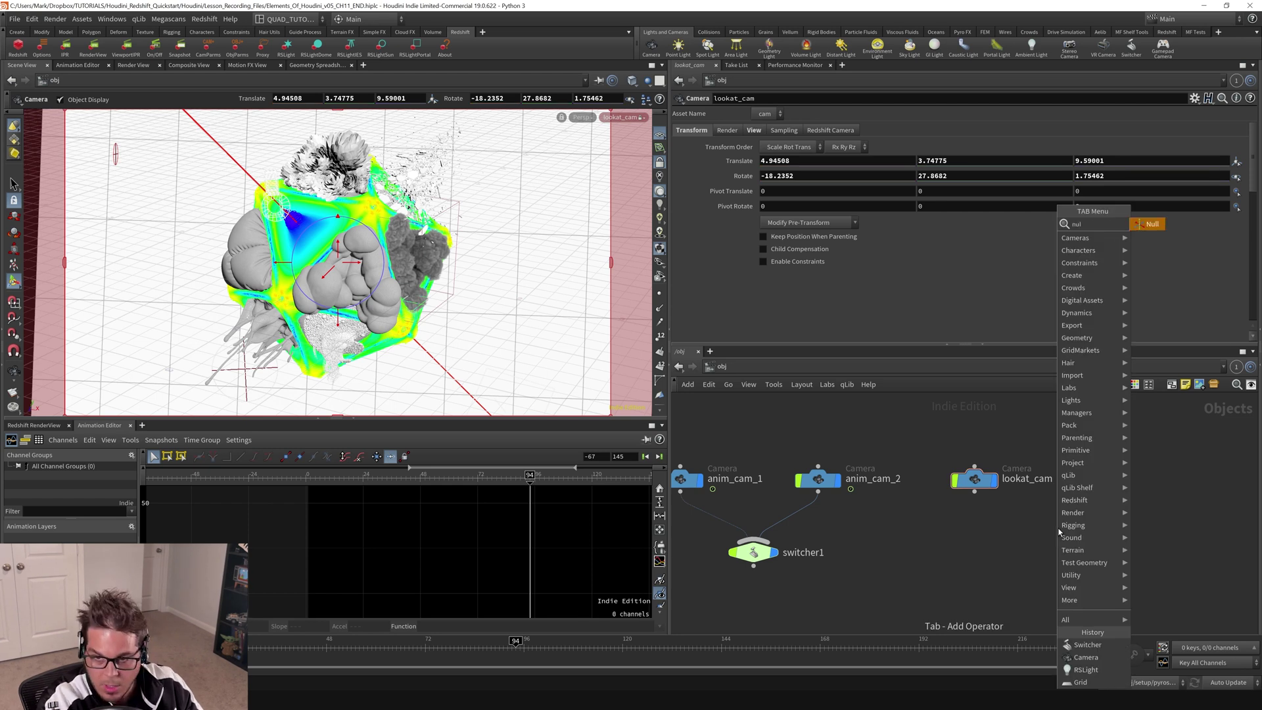
pyautogui.press('Return')
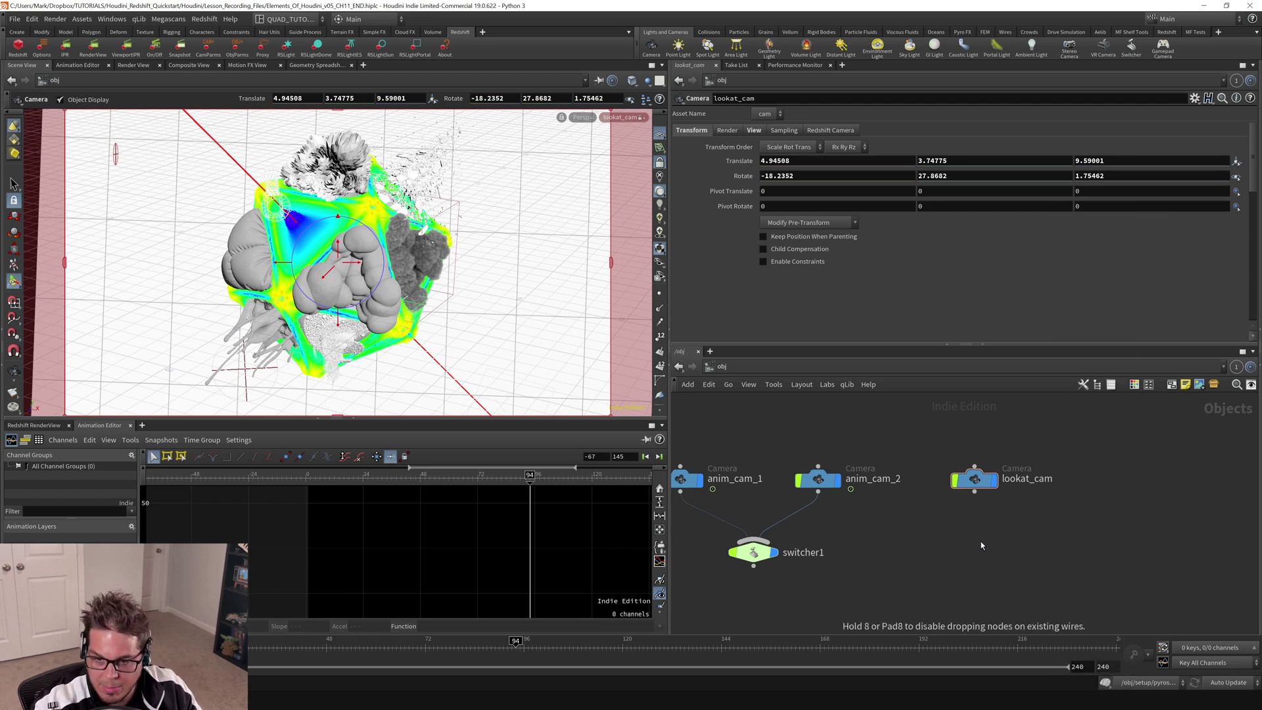
pyautogui.click(975, 534)
pyautogui.doubleClick(1006, 534)
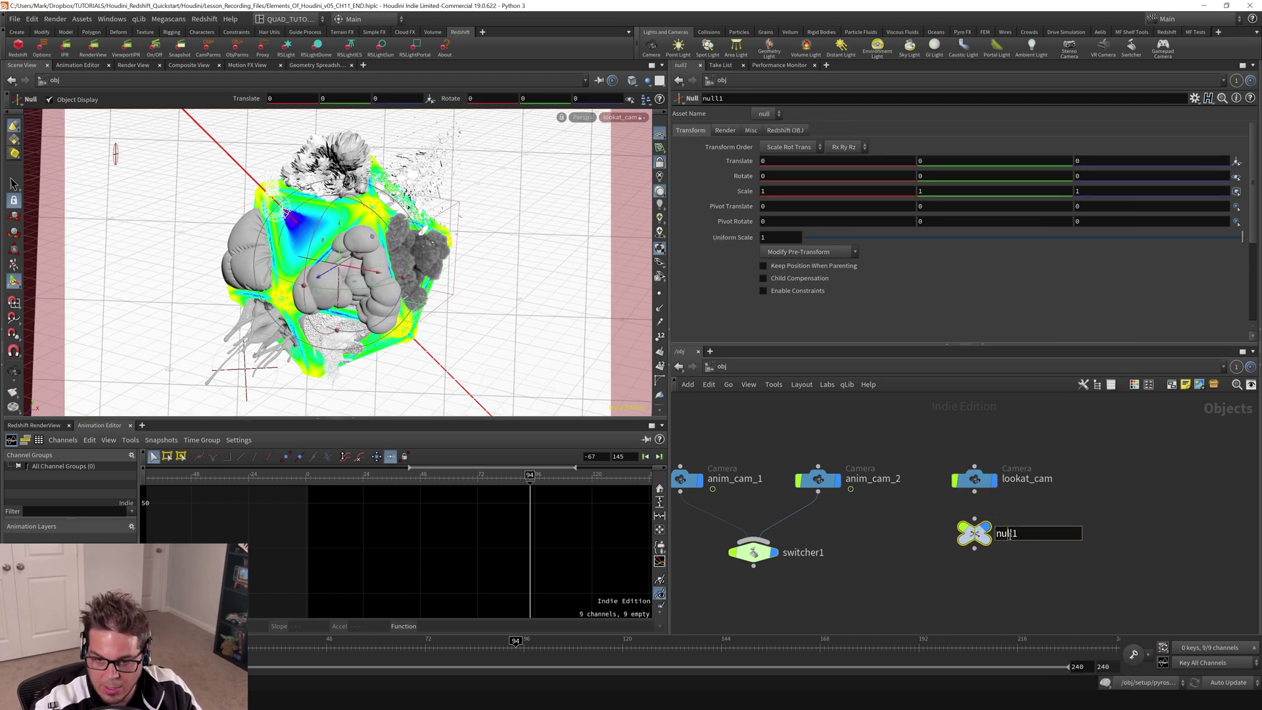
pyautogui.write('loo')
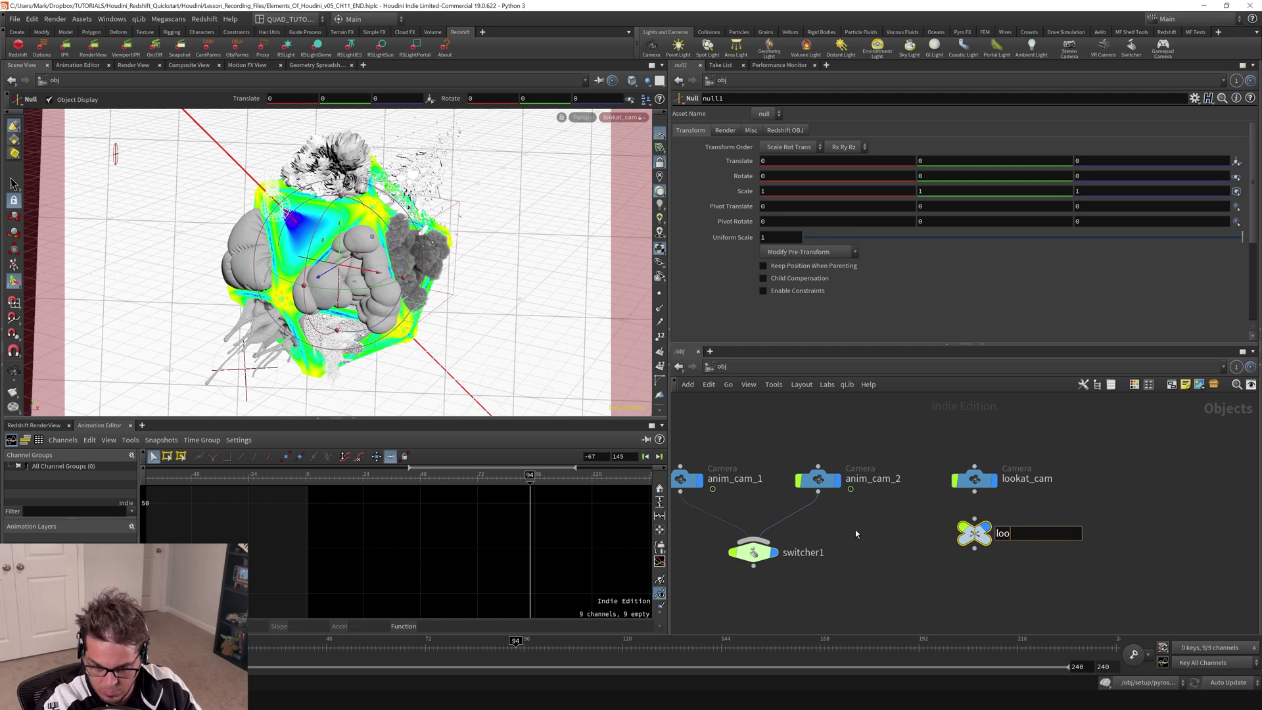
pyautogui.write('kat_tare')
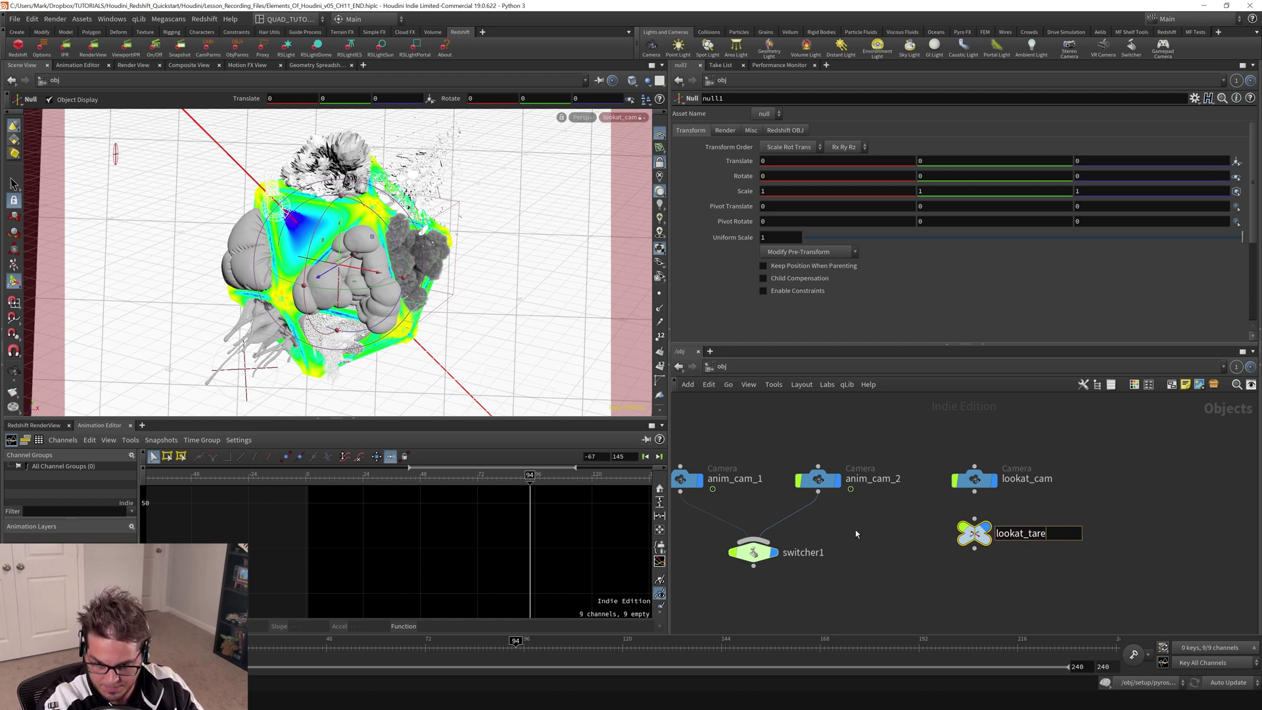
pyautogui.press('Return')
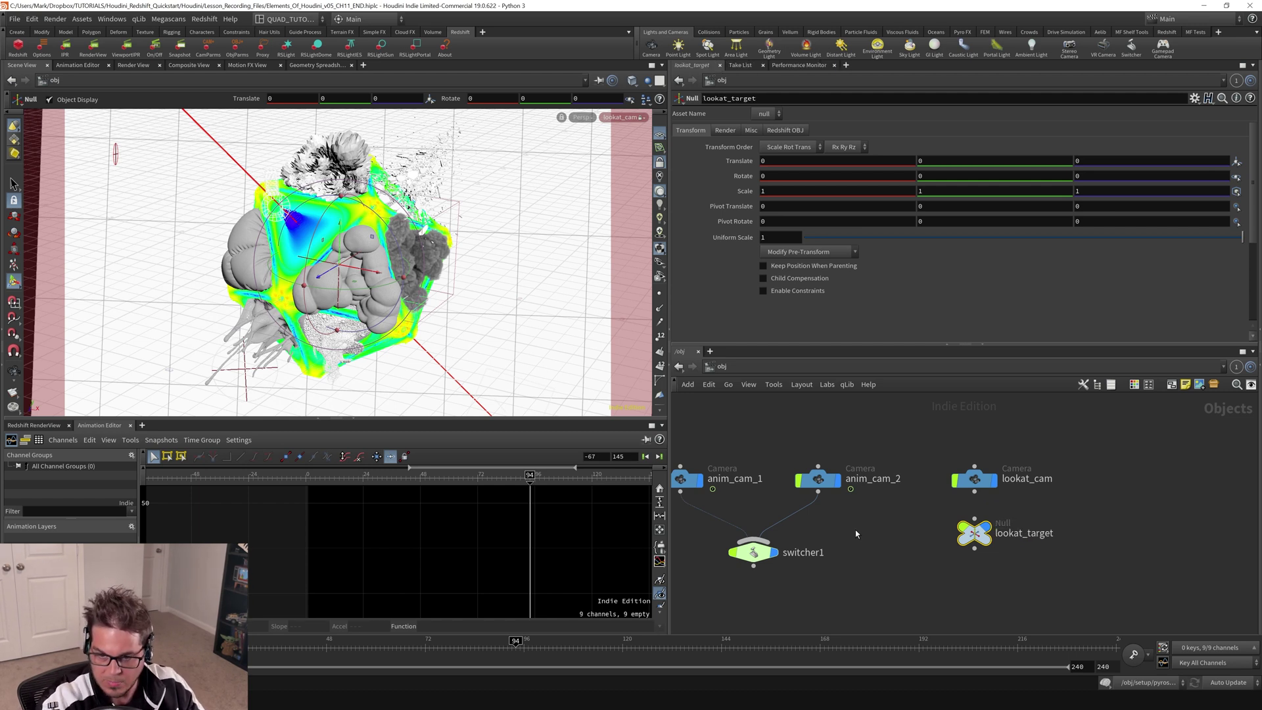
# - Turn off locking the camera to the view and leave the lookat_cam view for a free perspective
pyautogui.click(659, 163)
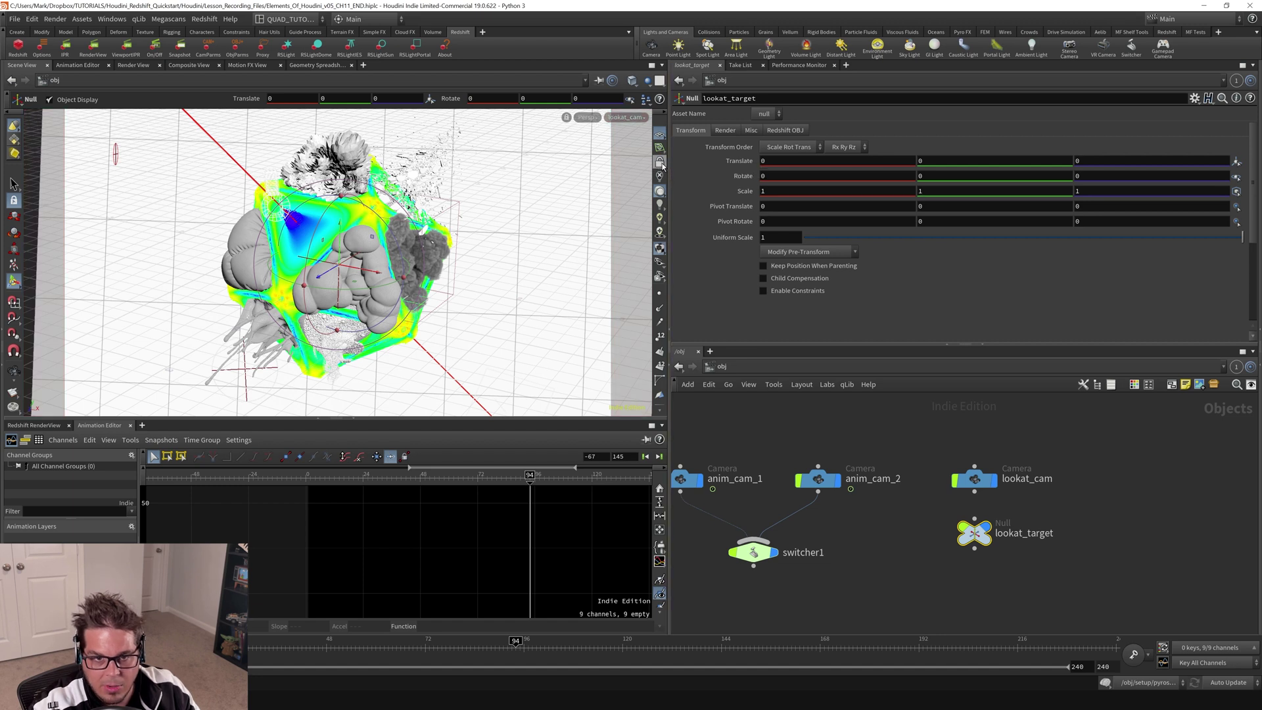
pyautogui.press('Escape')
pyautogui.moveTo(284, 247); pyautogui.dragTo(414, 254)
pyautogui.moveTo(887, 563); pyautogui.dragTo(931, 559, button='middle')
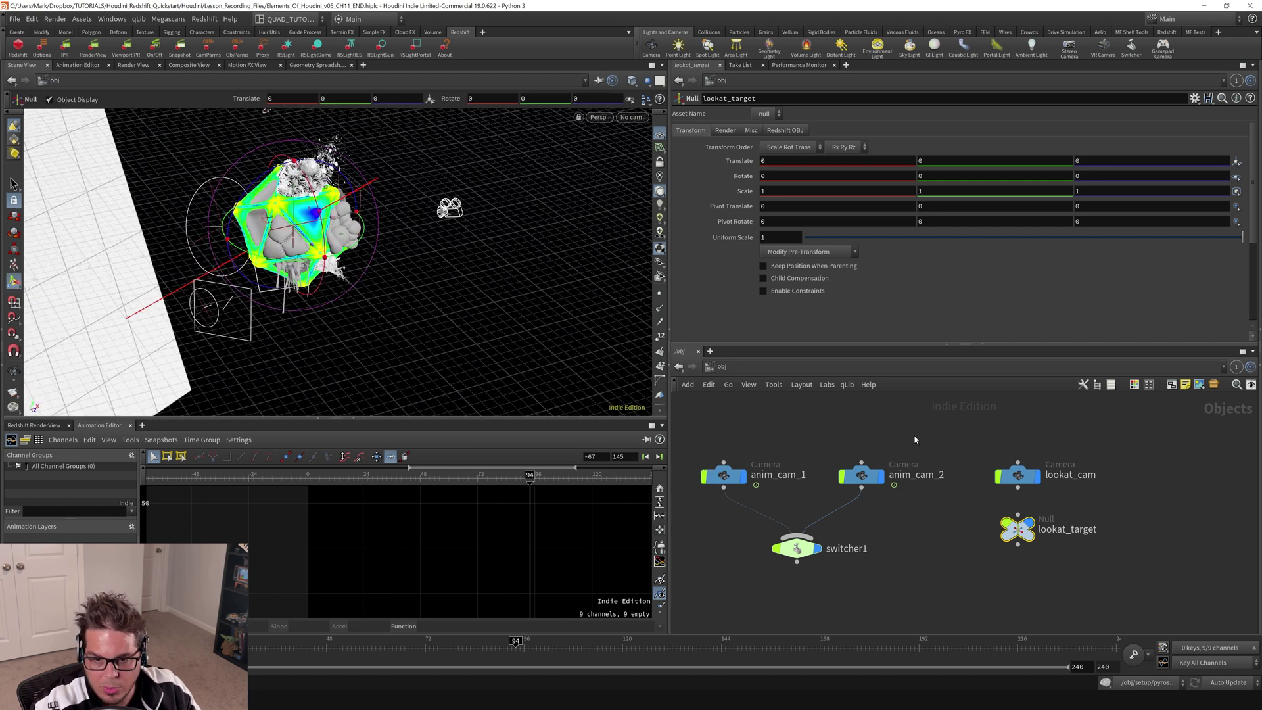
# - Select lookat_cam and examine its placement in the scene relative to the polyhedral model
pyautogui.moveTo(911, 439); pyautogui.dragTo(704, 510)
pyautogui.moveTo(958, 494); pyautogui.dragTo(1107, 452)
pyautogui.keyDown('alt'); pyautogui.moveTo(524, 307); pyautogui.dragTo(499, 280, button='middle'); pyautogui.keyUp('alt')
pyautogui.moveTo(499, 279); pyautogui.dragTo(475, 279)
pyautogui.press('r')
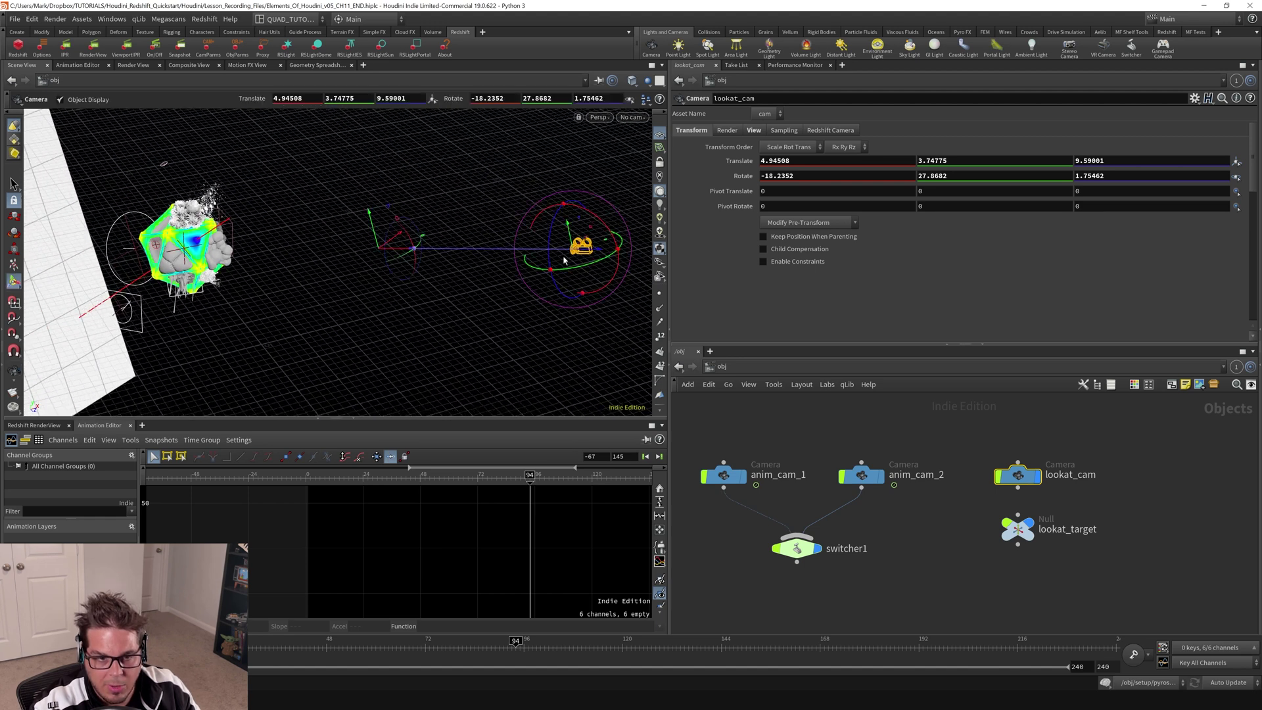
pyautogui.press('Escape')
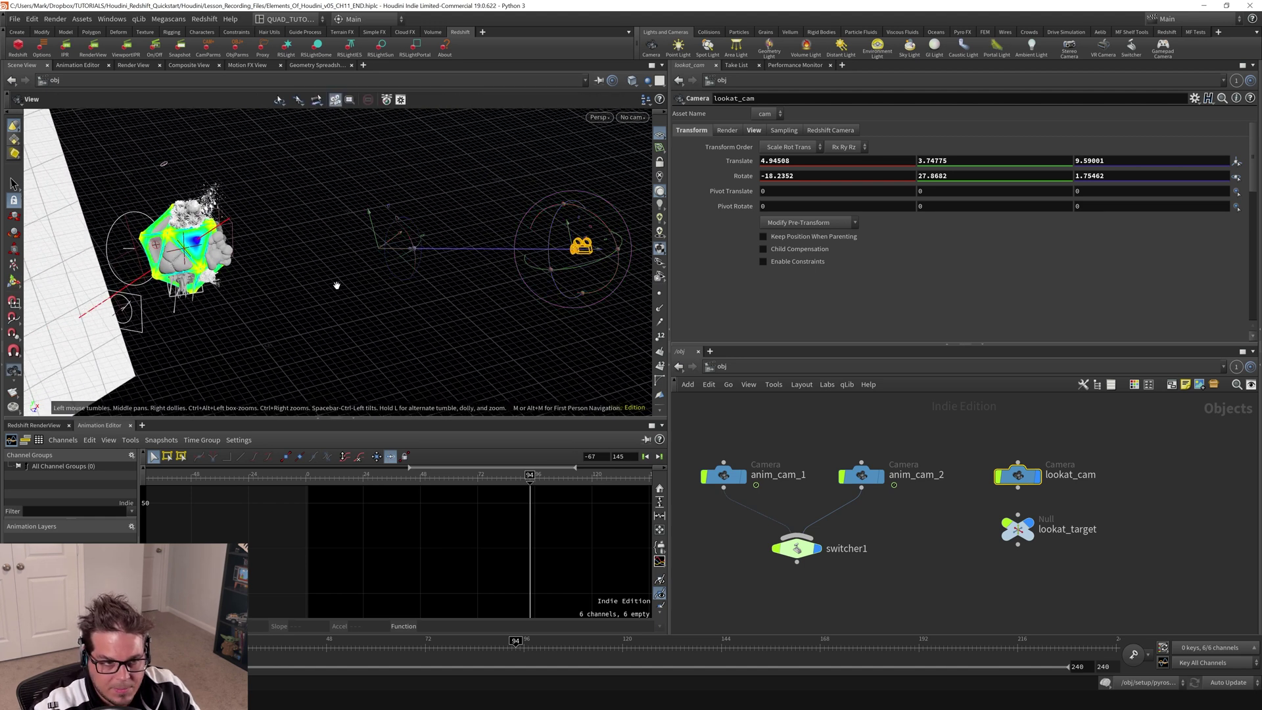
pyautogui.moveTo(335, 285); pyautogui.dragTo(313, 233)
pyautogui.scroll(10, 312, 233)
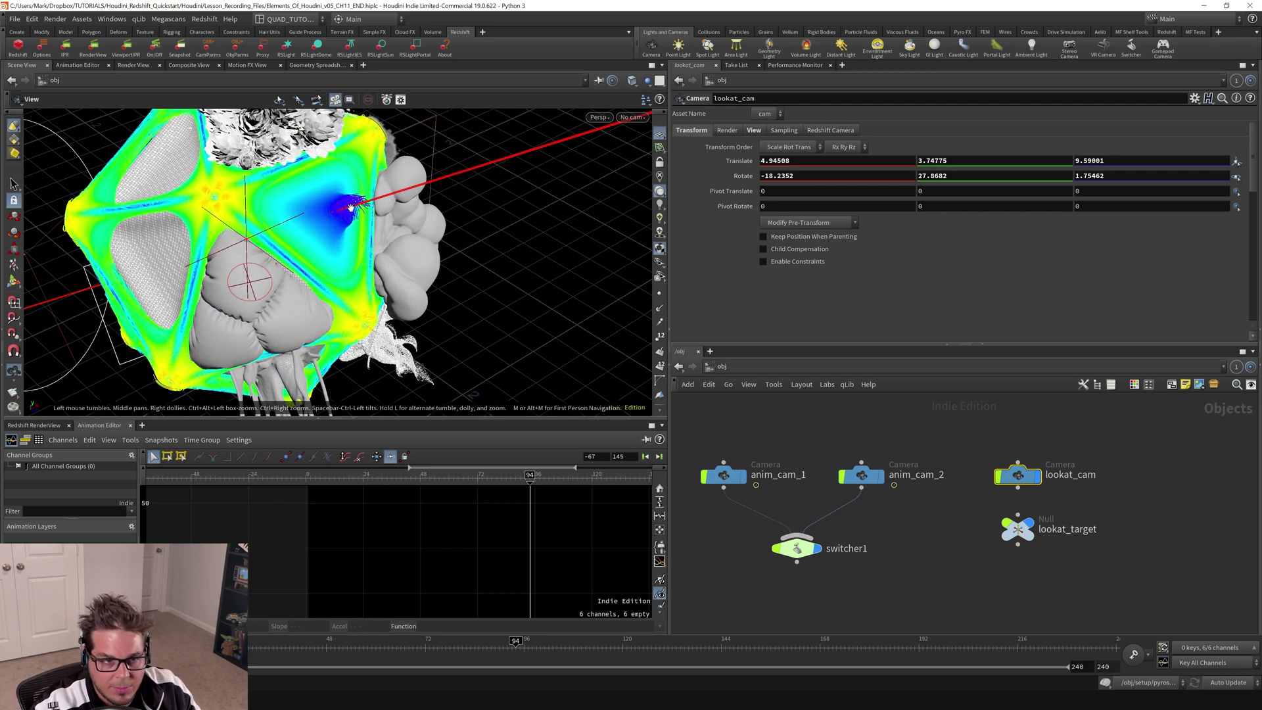
pyautogui.moveTo(340, 207); pyautogui.dragTo(292, 218)
pyautogui.moveTo(292, 218); pyautogui.dragTo(278, 213, button='right')
# - Move the lookat_target null with point snapping near the blue spike, to about (-0.017, 0.884, 1.118)
pyautogui.click(1027, 529)
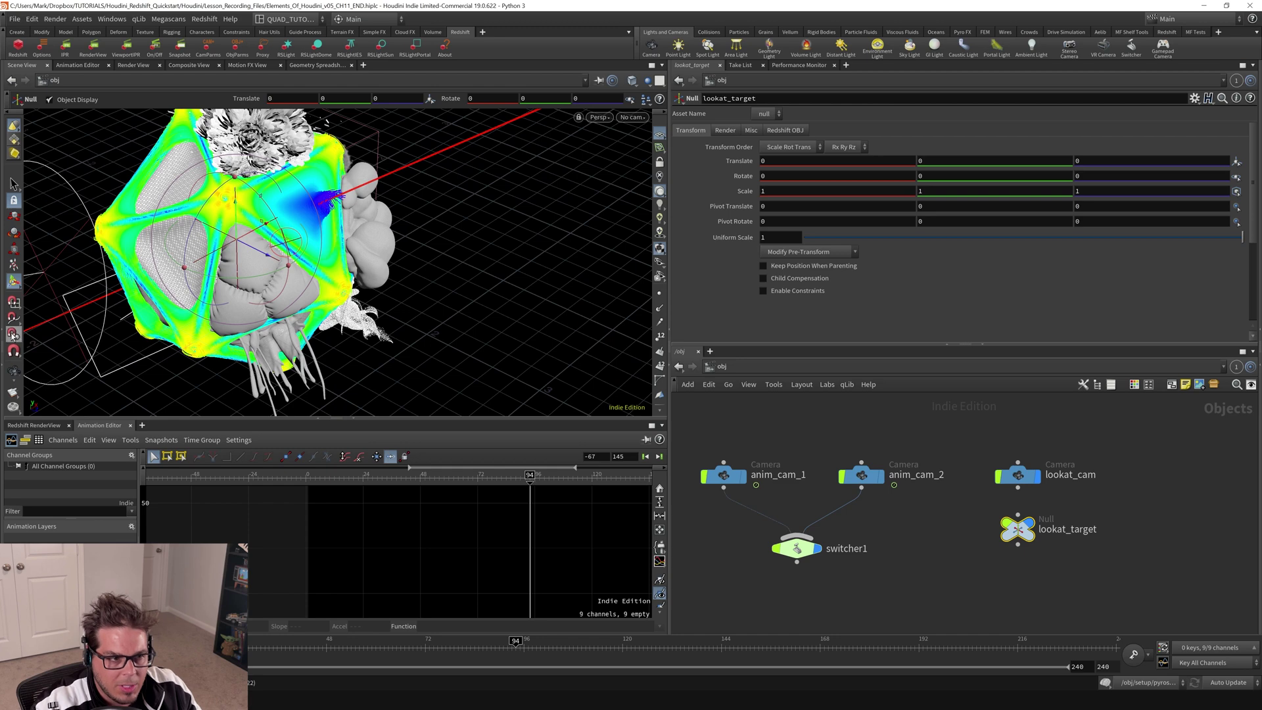
pyautogui.press('Escape')
pyautogui.moveTo(322, 173); pyautogui.dragTo(386, 135)
pyautogui.moveTo(386, 135); pyautogui.dragTo(409, 206, button='middle')
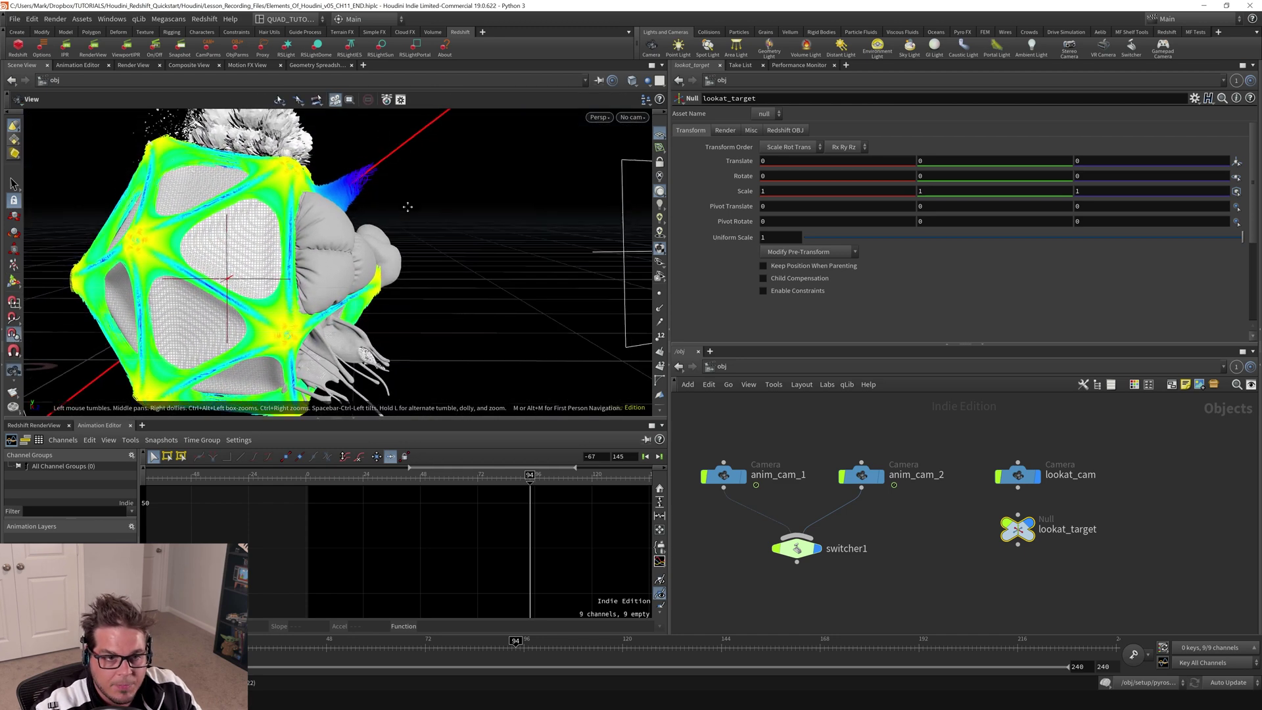
pyautogui.moveTo(408, 206); pyautogui.dragTo(437, 164, button='right')
pyautogui.press('Return')
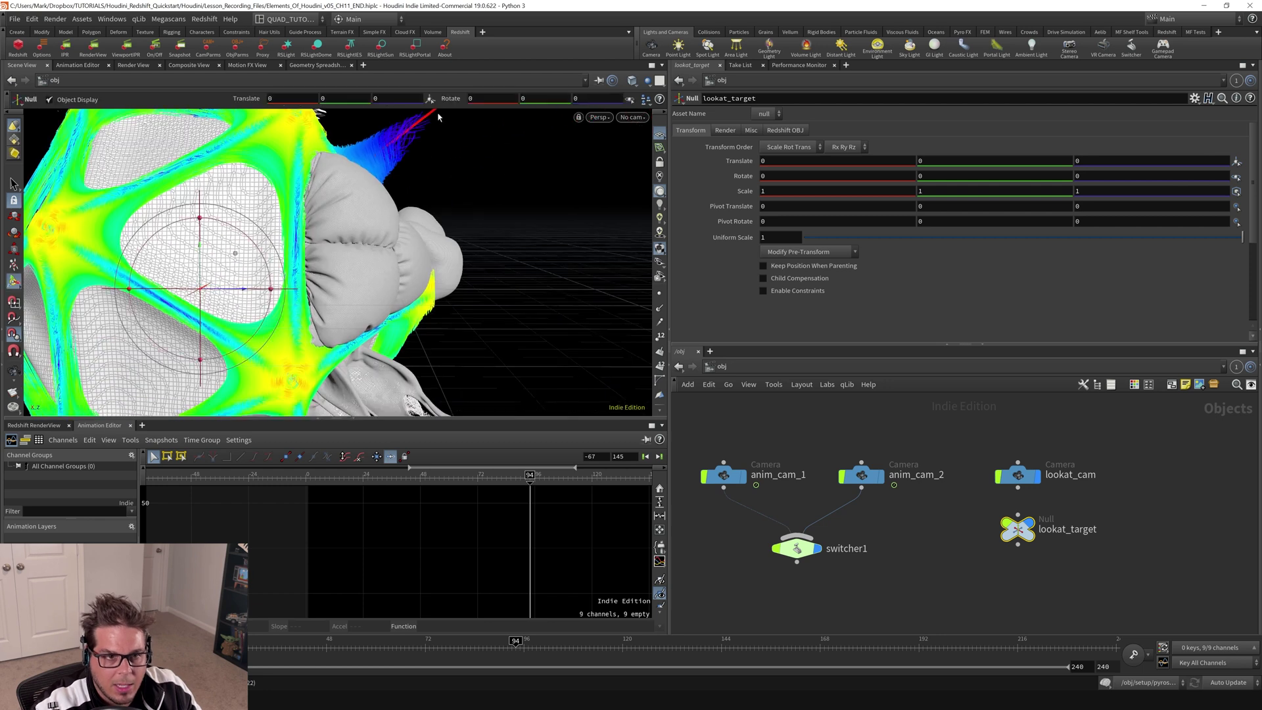
pyautogui.keyDown('alt'); pyautogui.moveTo(454, 137); pyautogui.dragTo(450, 156, button='middle'); pyautogui.keyUp('alt')
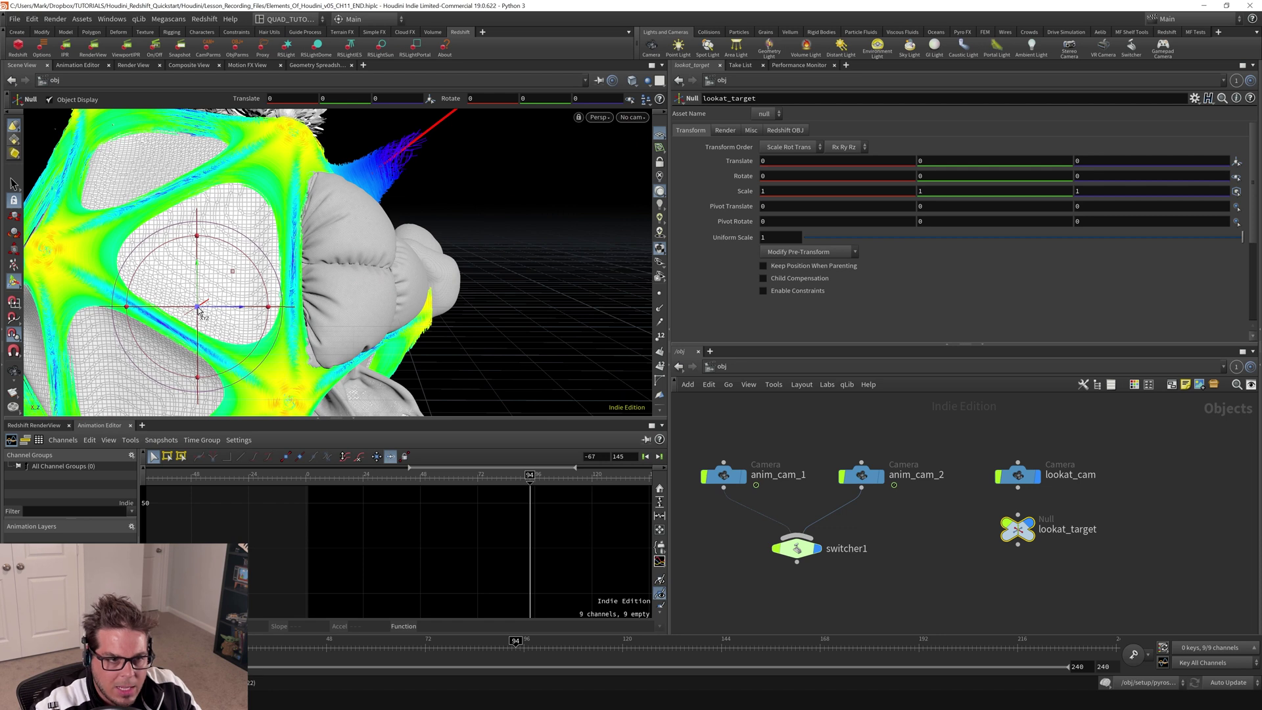
pyautogui.moveTo(199, 311); pyautogui.dragTo(210, 191)
pyautogui.keyDown('alt'); pyautogui.moveTo(431, 145); pyautogui.dragTo(370, 217, button='middle'); pyautogui.keyUp('alt')
pyautogui.keyDown('alt'); pyautogui.moveTo(370, 217); pyautogui.dragTo(344, 241, button='right'); pyautogui.keyUp('alt')
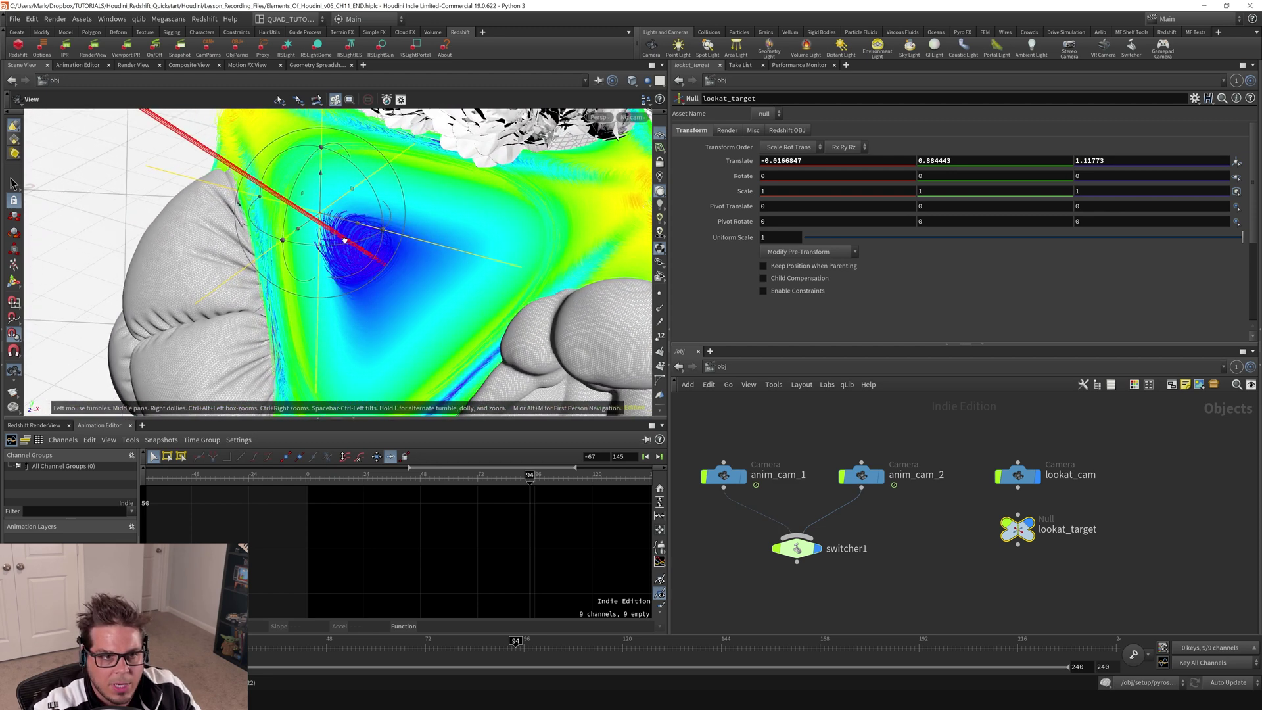
# - Refine lookat_target's position on the blue spike to about (0, 0.848, 1.118)
pyautogui.moveTo(345, 240)
pyautogui.mouseDown()
pyautogui.moveTo(395, 269)
pyautogui.moveTo(353, 254)
pyautogui.moveTo(377, 224)
pyautogui.moveTo(354, 219)
pyautogui.mouseUp()
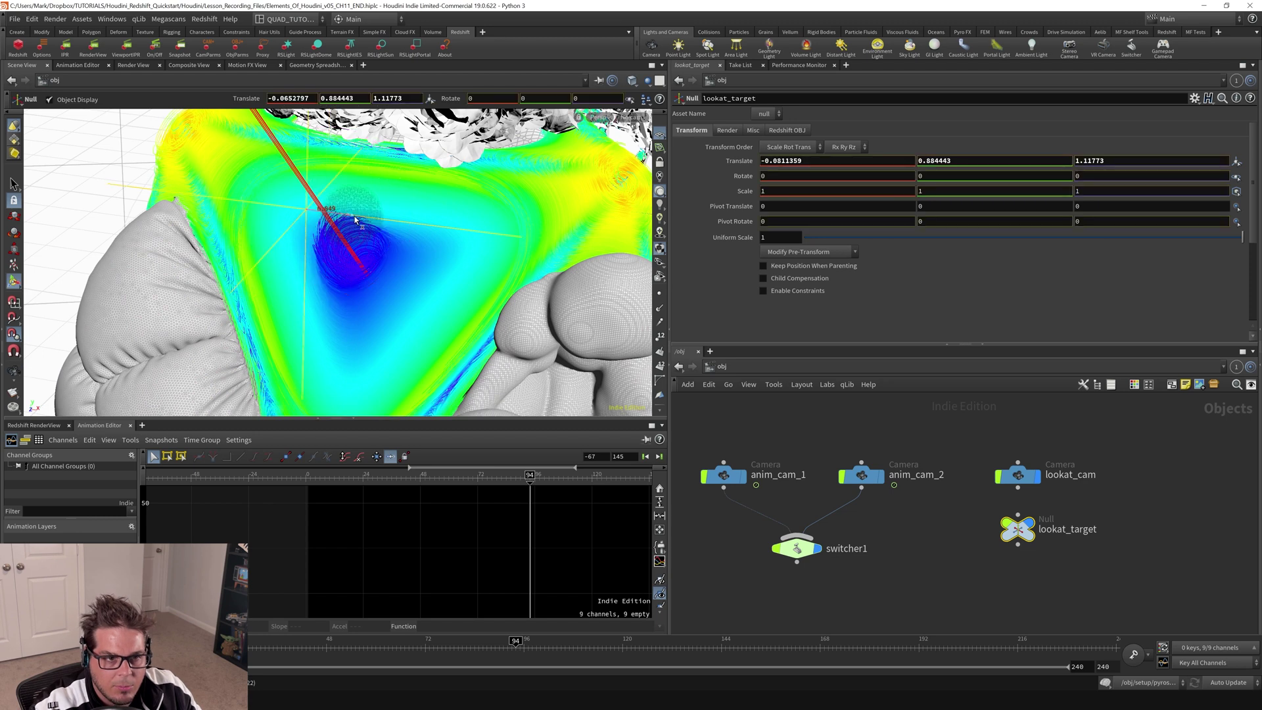
pyautogui.hotkey('ctrl', 'z')
pyautogui.press('r')
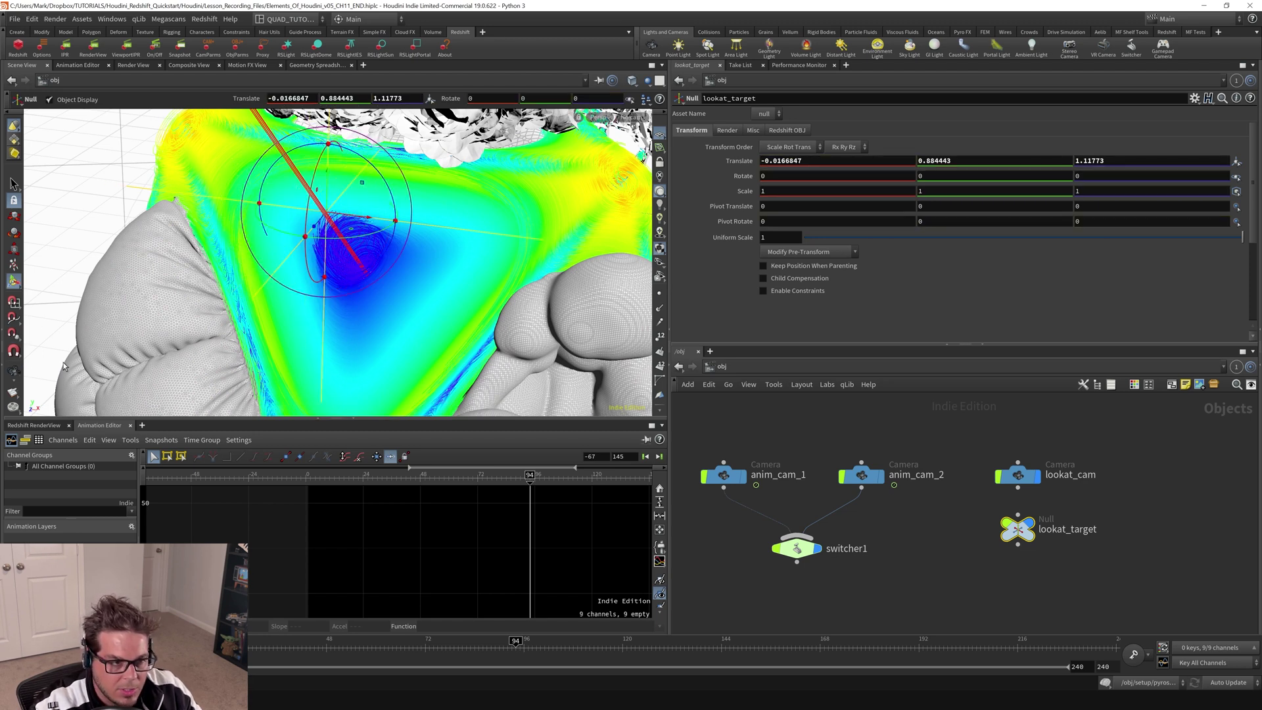
pyautogui.moveTo(346, 219); pyautogui.dragTo(185, 239)
pyautogui.press('Return')
pyautogui.press('Escape')
pyautogui.moveTo(186, 238); pyautogui.dragTo(53, 250, button='right')
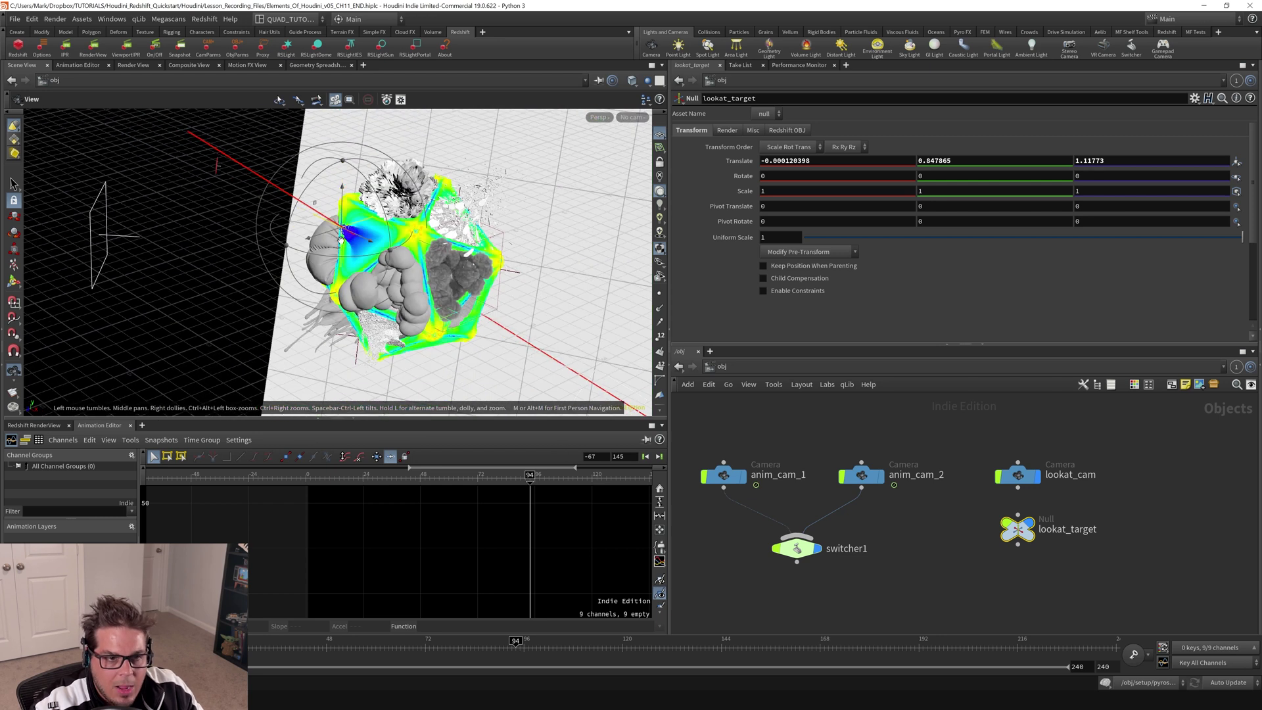
pyautogui.moveTo(374, 249); pyautogui.dragTo(315, 262, button='middle')
pyautogui.moveTo(316, 262)
pyautogui.mouseDown()
pyautogui.moveTo(350, 262)
pyautogui.moveTo(328, 258)
pyautogui.mouseUp()
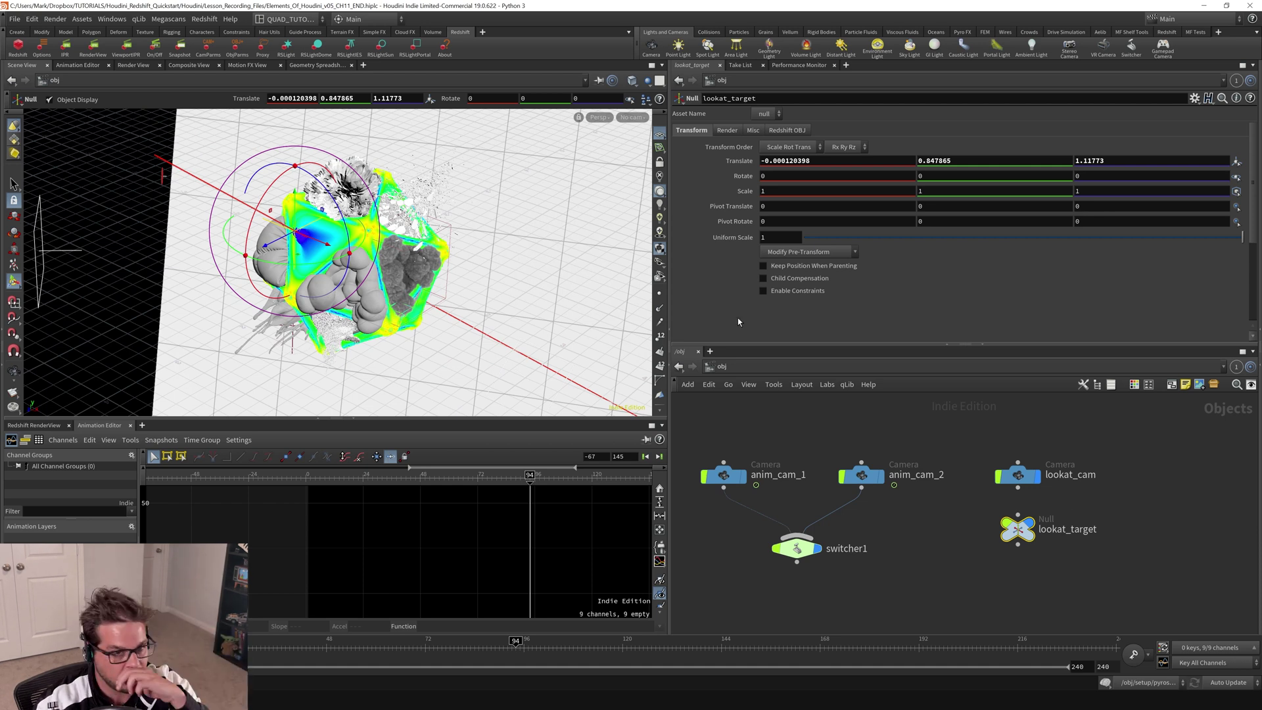
# - Select lookat_cam, split the scene view into two side-by-side views, and look through lookat_cam in the free perspective view
pyautogui.click(1069, 467)
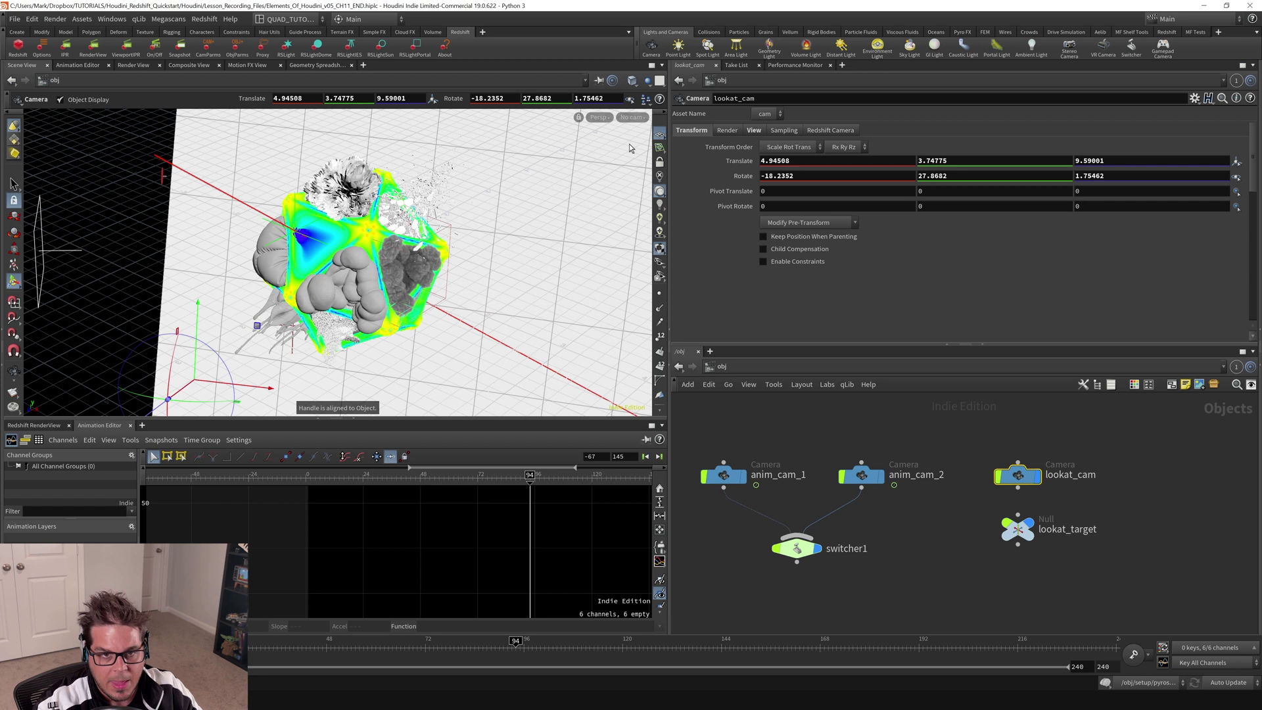
pyautogui.click(660, 80)
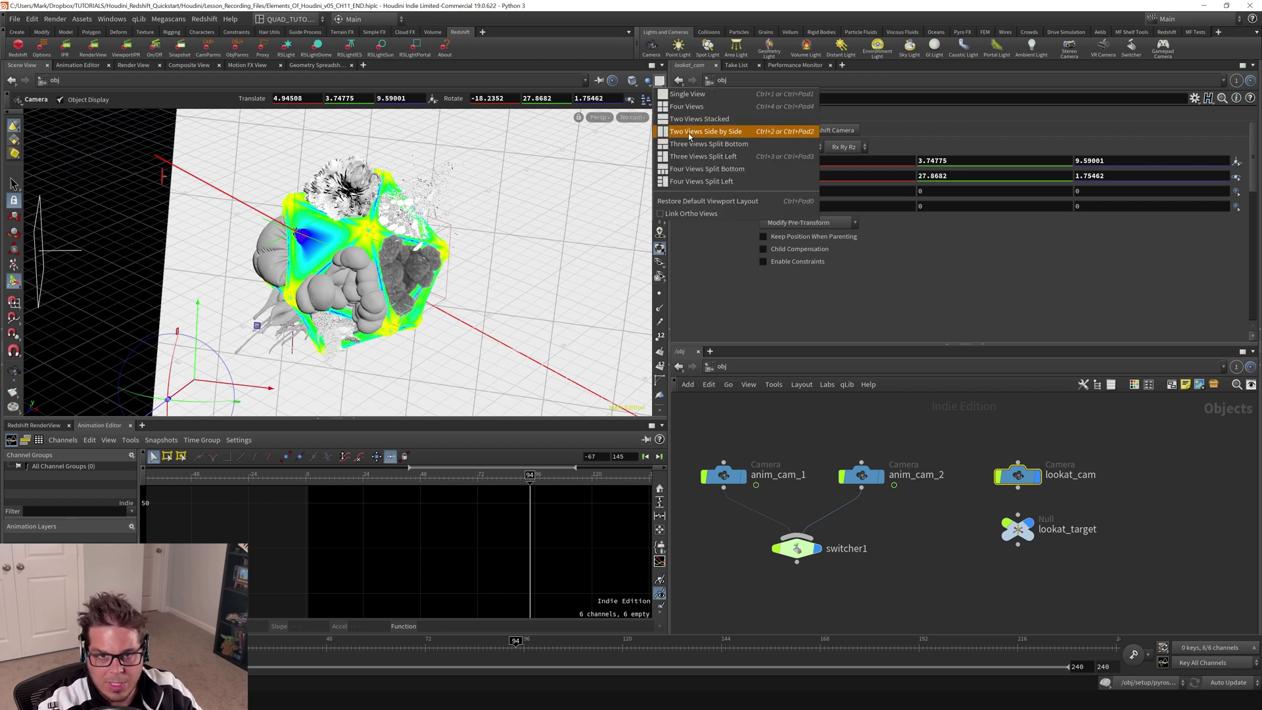
pyautogui.click(690, 132)
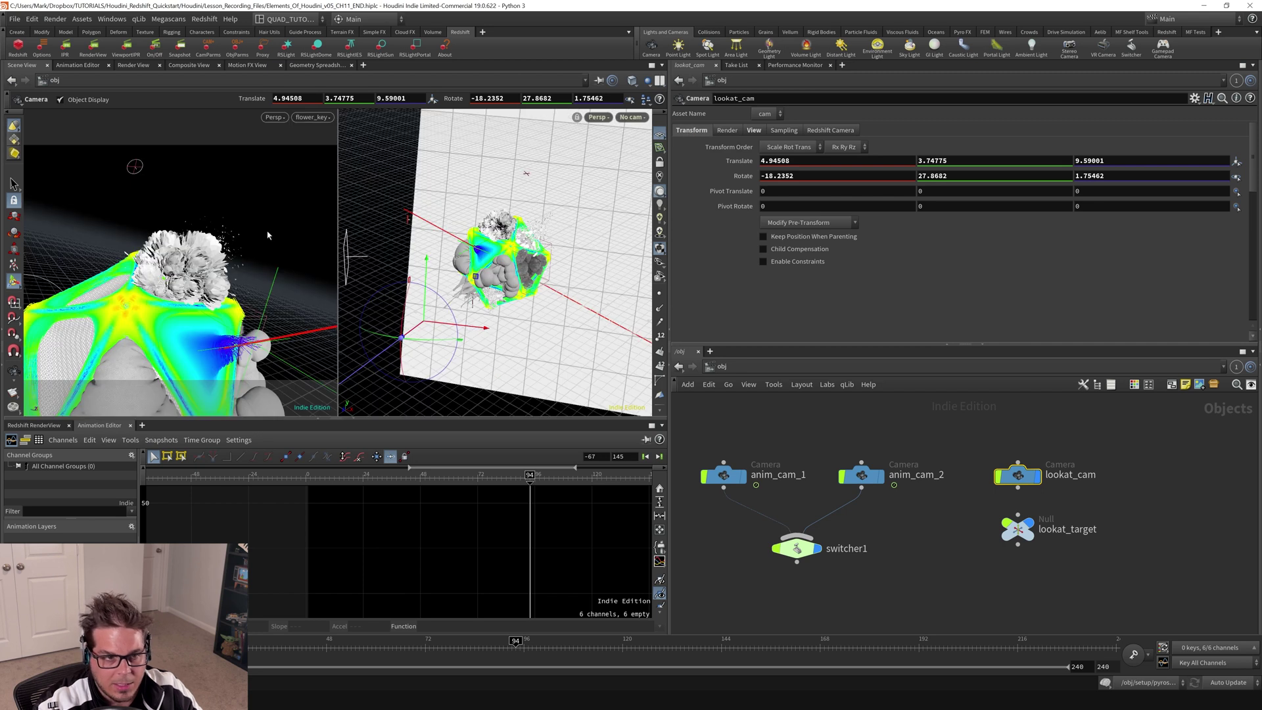
pyautogui.click(631, 117)
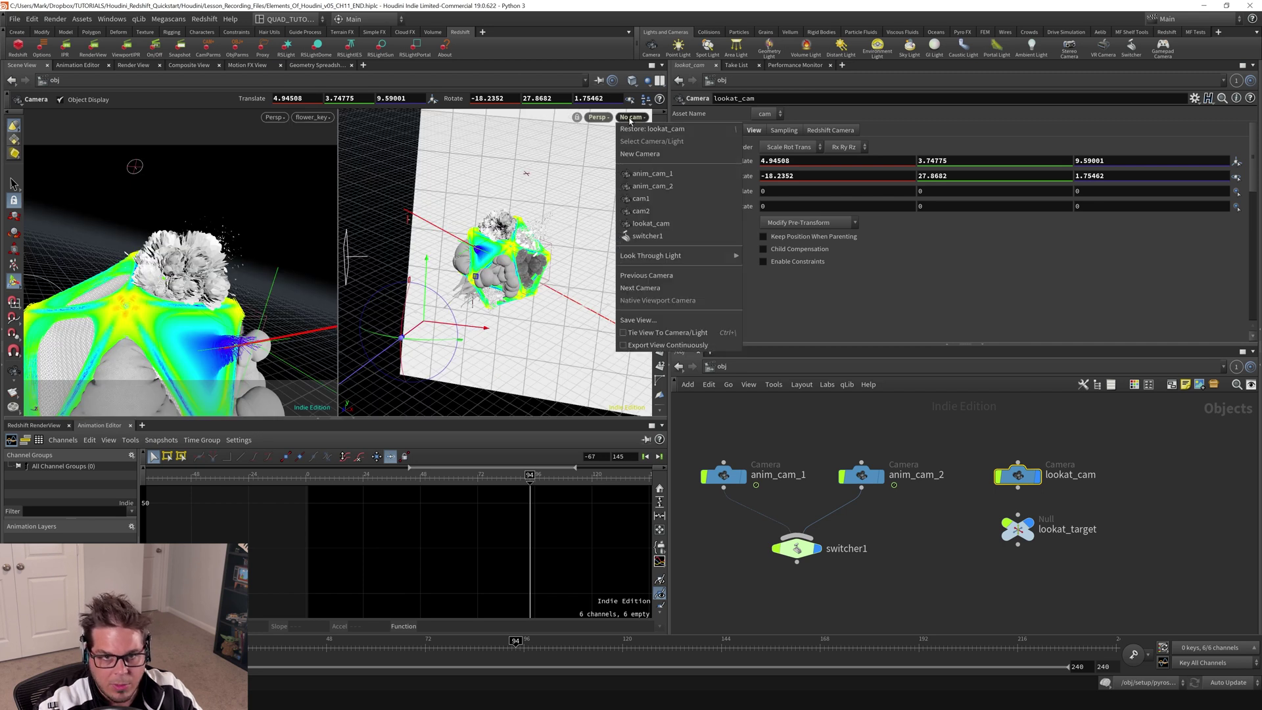
pyautogui.click(644, 227)
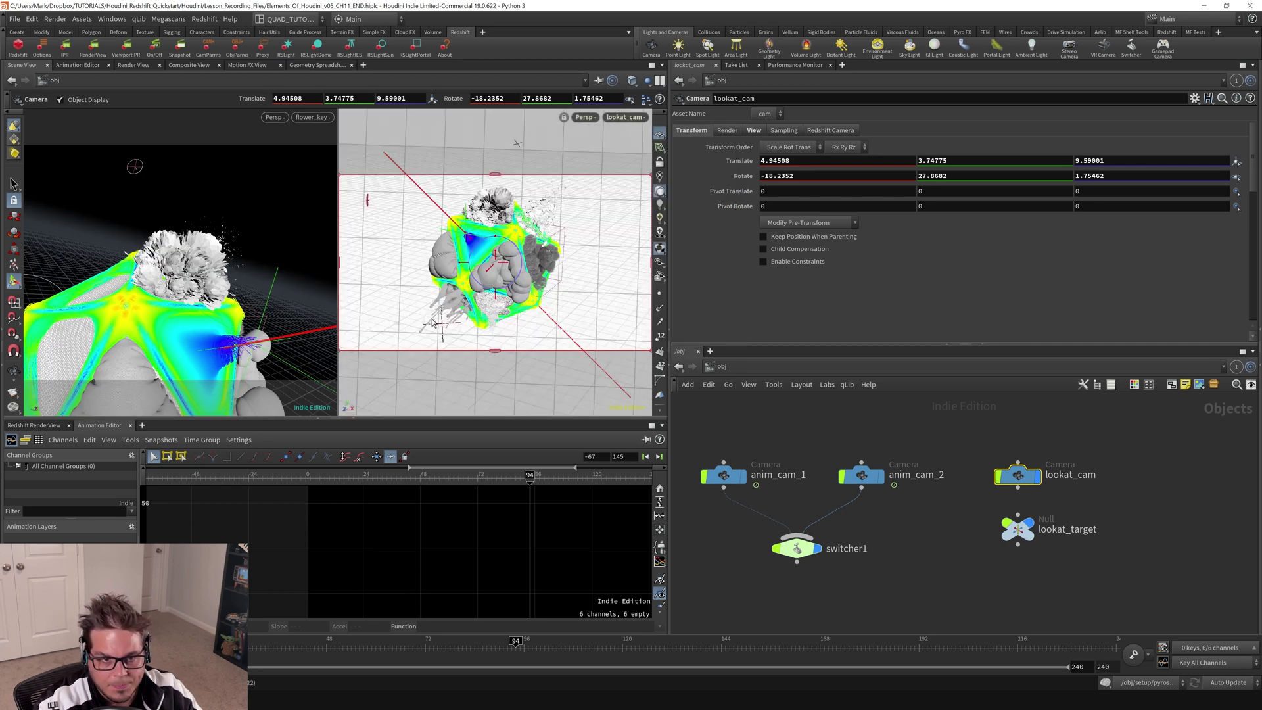
# - Examine lookat_cam and lookat_target together in the free perspective view, including the camera's distance from the model
pyautogui.keyDown('alt'); pyautogui.moveTo(183, 335); pyautogui.dragTo(168, 309); pyautogui.keyUp('alt')
pyautogui.keyDown('alt'); pyautogui.moveTo(168, 309); pyautogui.dragTo(199, 315, button='right'); pyautogui.keyUp('alt')
pyautogui.keyDown('alt'); pyautogui.moveTo(199, 315); pyautogui.dragTo(217, 296); pyautogui.keyUp('alt')
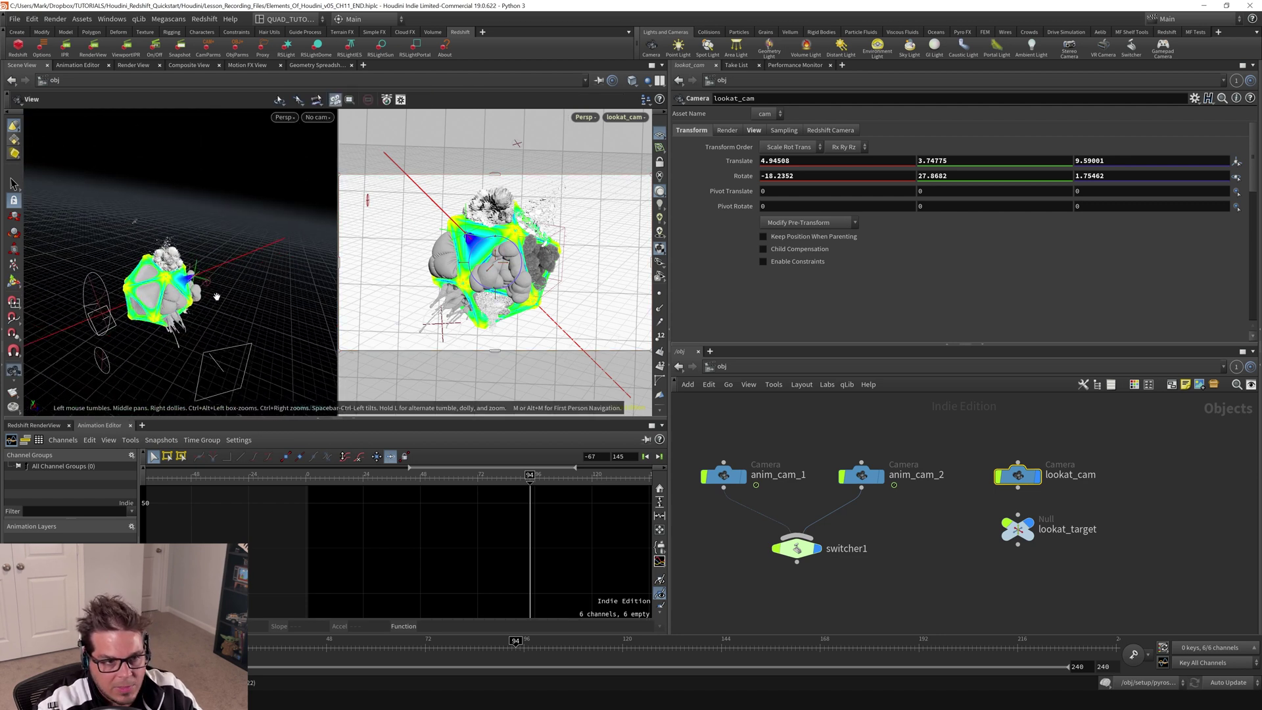
pyautogui.moveTo(1068, 526); pyautogui.dragTo(942, 431)
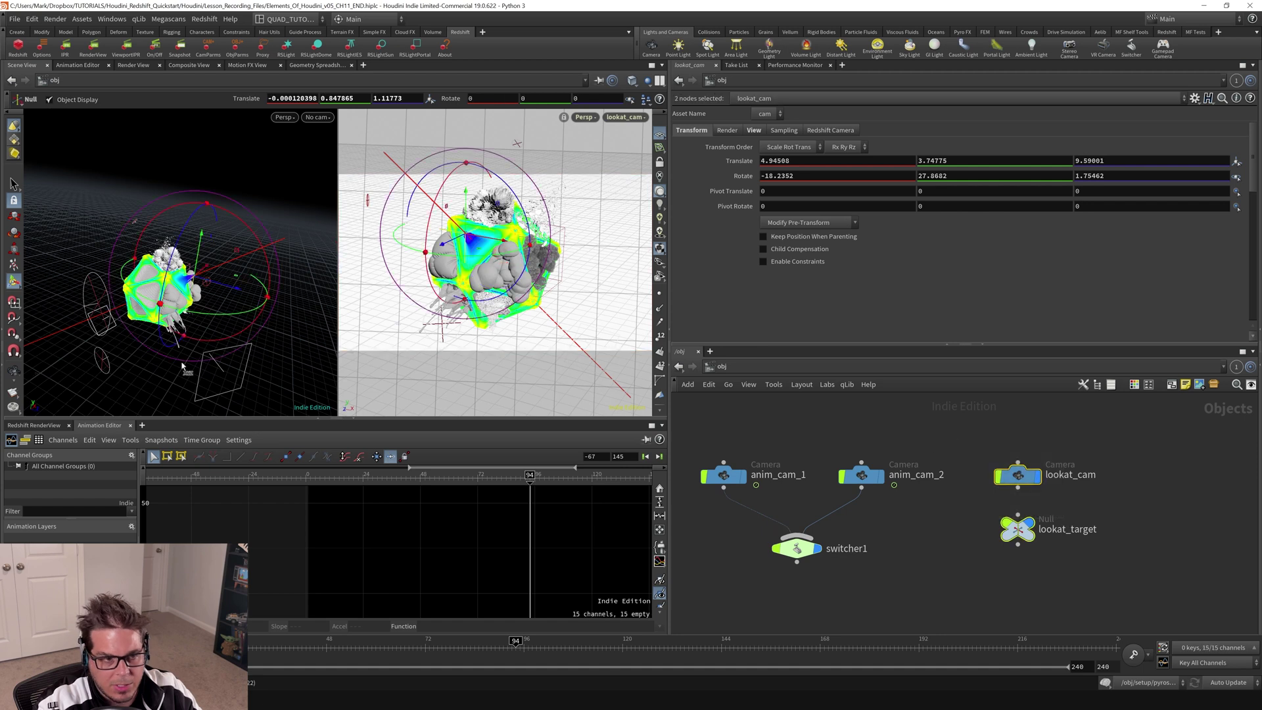
pyautogui.keyDown('alt'); pyautogui.moveTo(243, 335); pyautogui.dragTo(168, 345, button='middle'); pyautogui.keyUp('alt')
pyautogui.keyDown('alt'); pyautogui.moveTo(168, 345); pyautogui.dragTo(142, 316, button='right'); pyautogui.keyUp('alt')
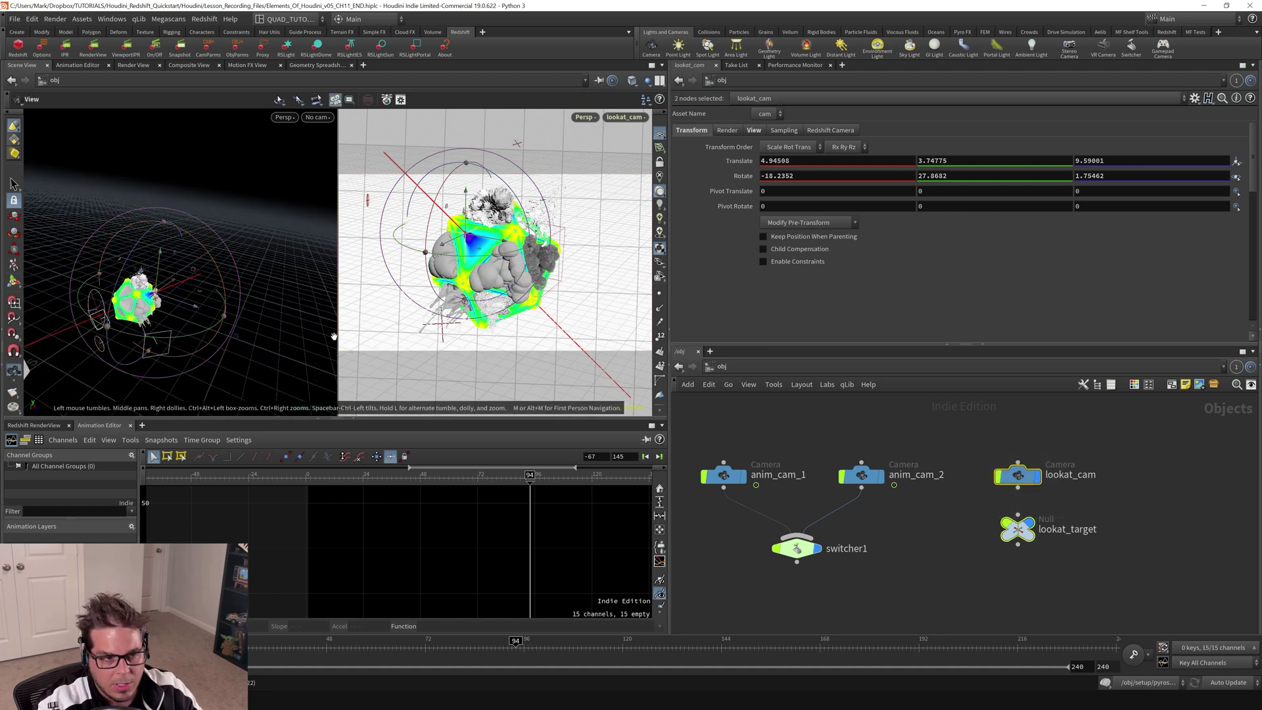
pyautogui.keyDown('alt'); pyautogui.moveTo(333, 335); pyautogui.dragTo(264, 286, button='right'); pyautogui.keyUp('alt')
pyautogui.keyDown('alt'); pyautogui.moveTo(264, 286); pyautogui.dragTo(277, 293); pyautogui.keyUp('alt')
# - Add a Look At constraint to lookat_cam with lookat_target as the look-at object and no separate look-up object
pyautogui.keyDown('ctrl'); pyautogui.click(1019, 529); pyautogui.keyUp('ctrl')
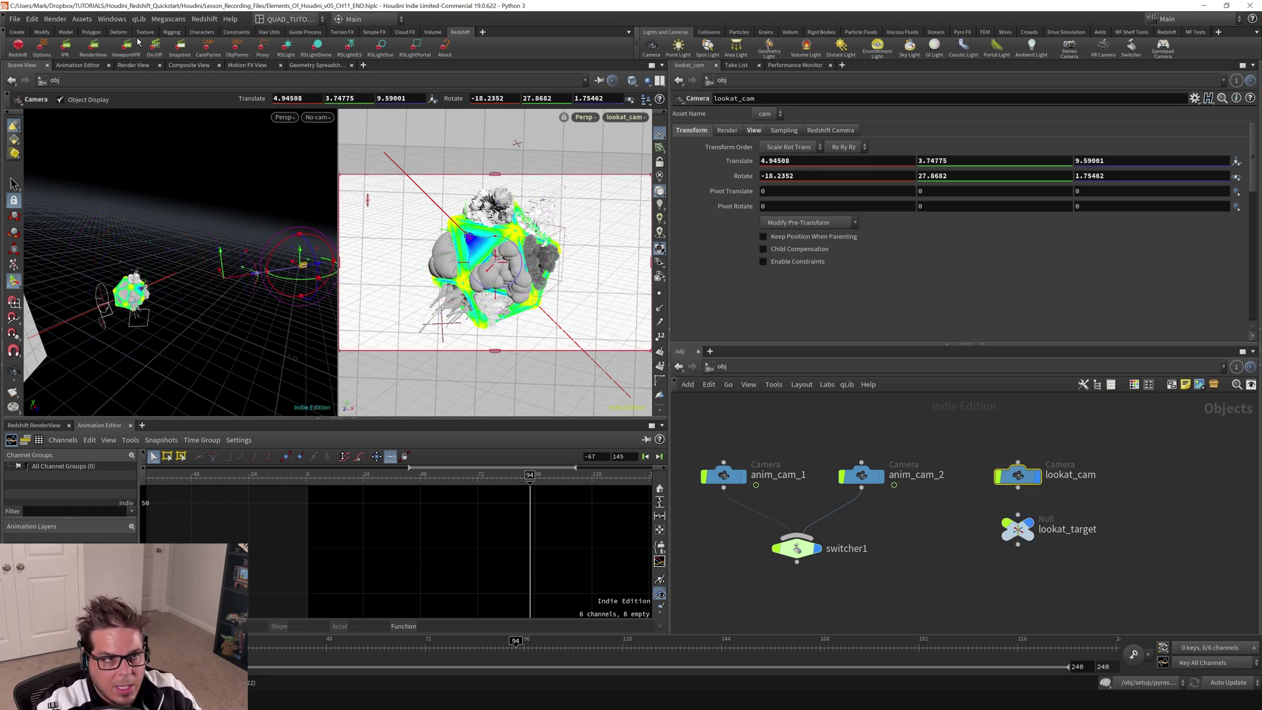
pyautogui.click(236, 32)
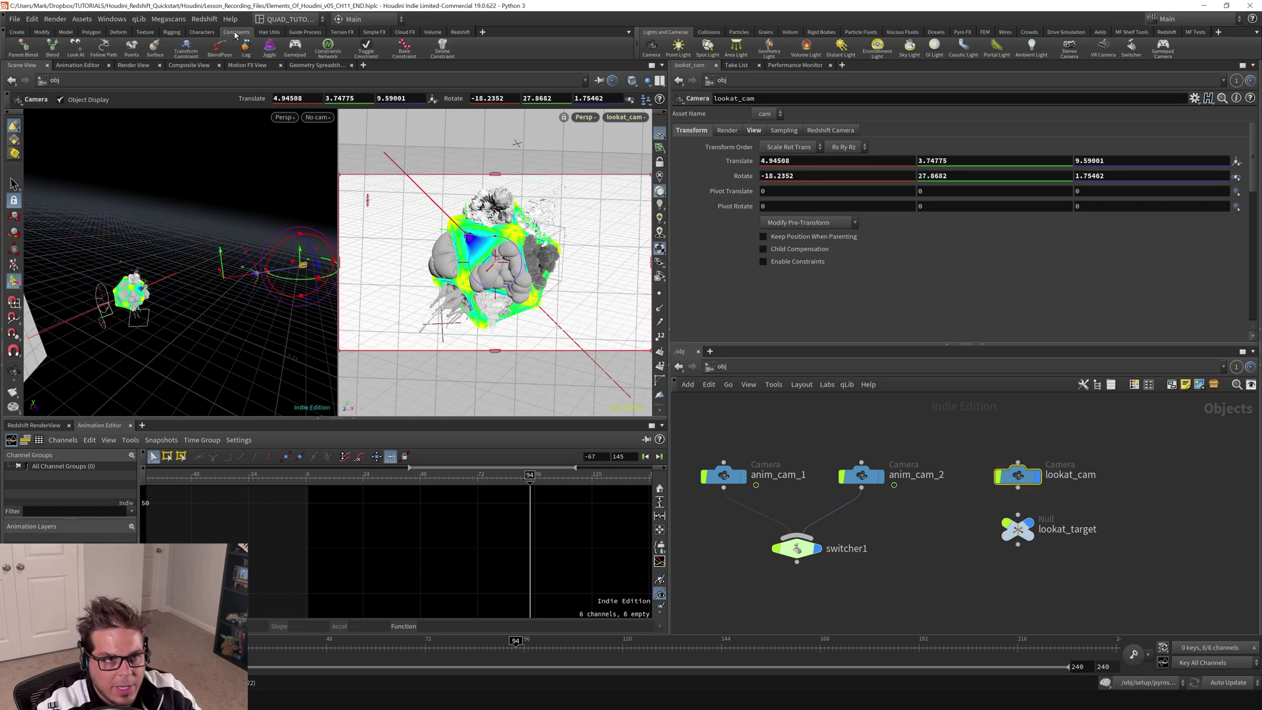
pyautogui.click(75, 48)
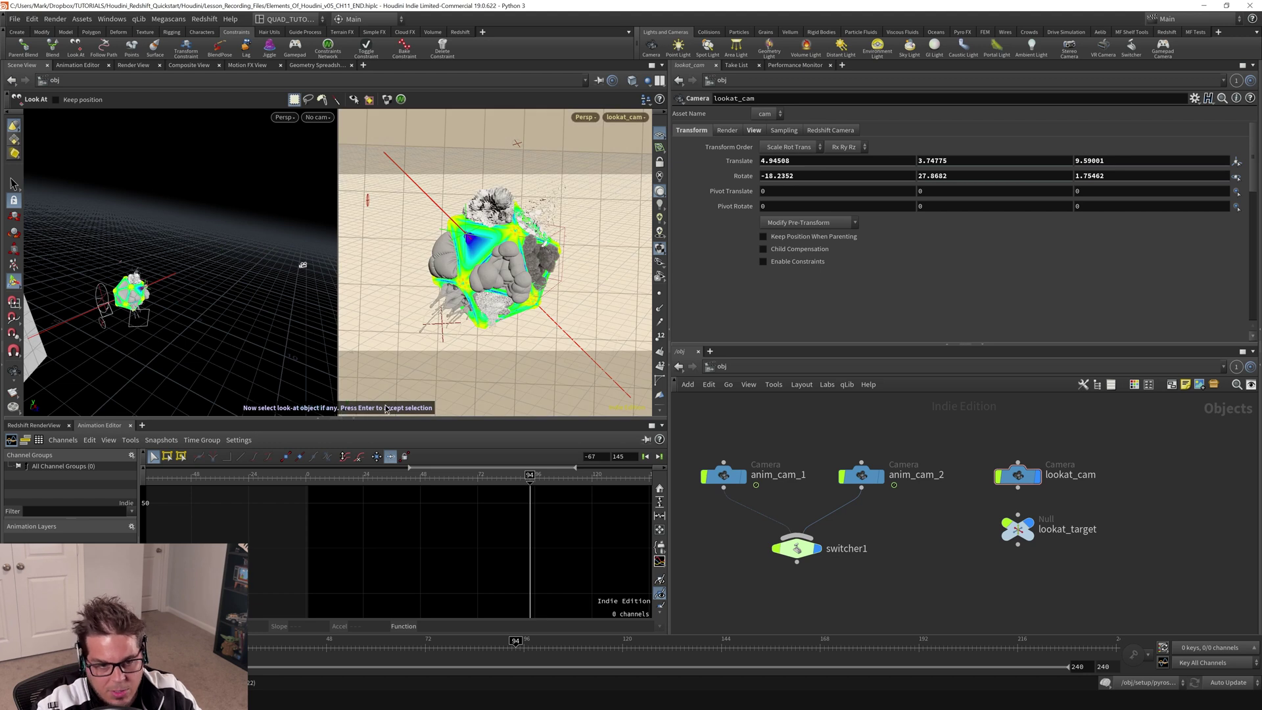
pyautogui.press('Return')
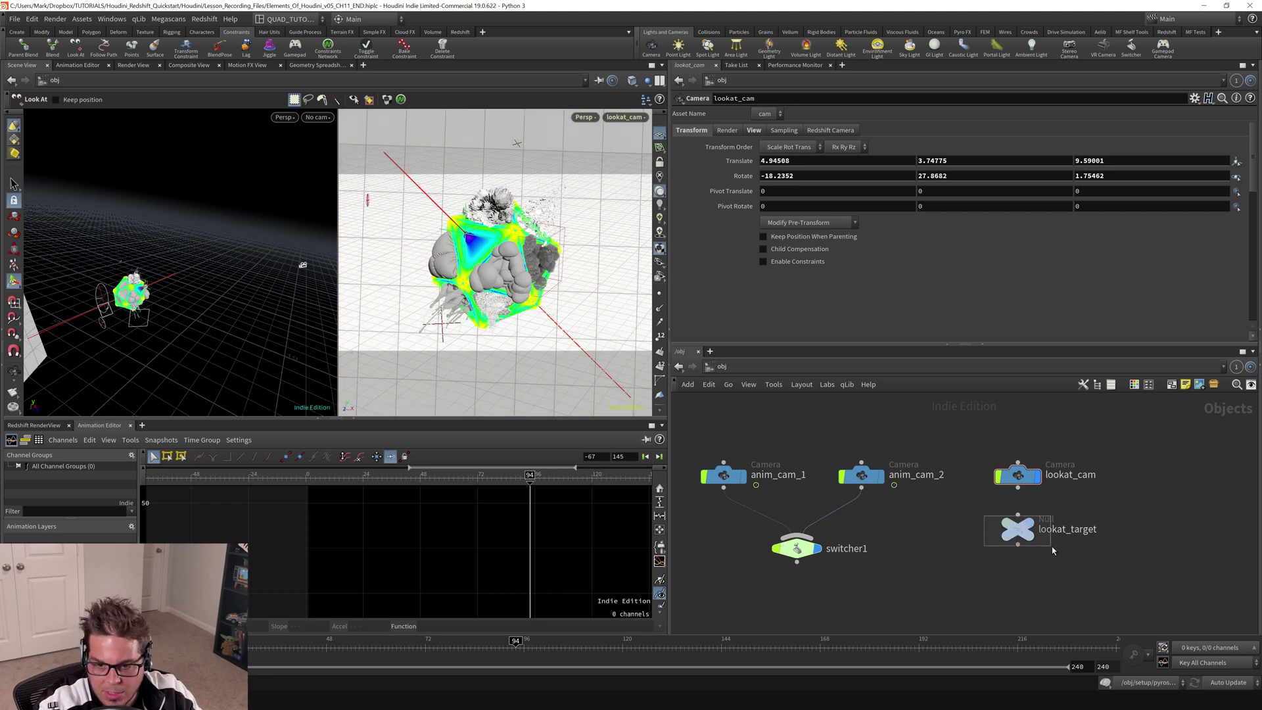
pyautogui.moveTo(1052, 550); pyautogui.dragTo(1052, 549)
pyautogui.moveTo(1014, 530)
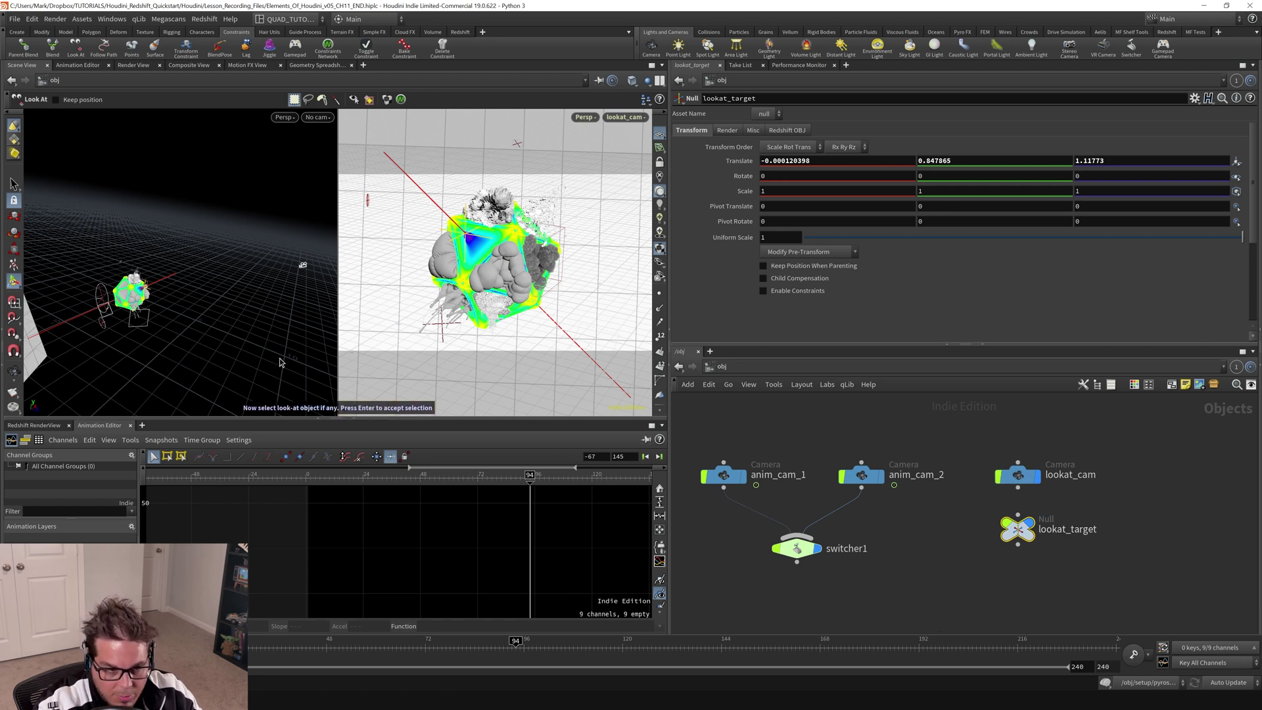
pyautogui.press('Return')
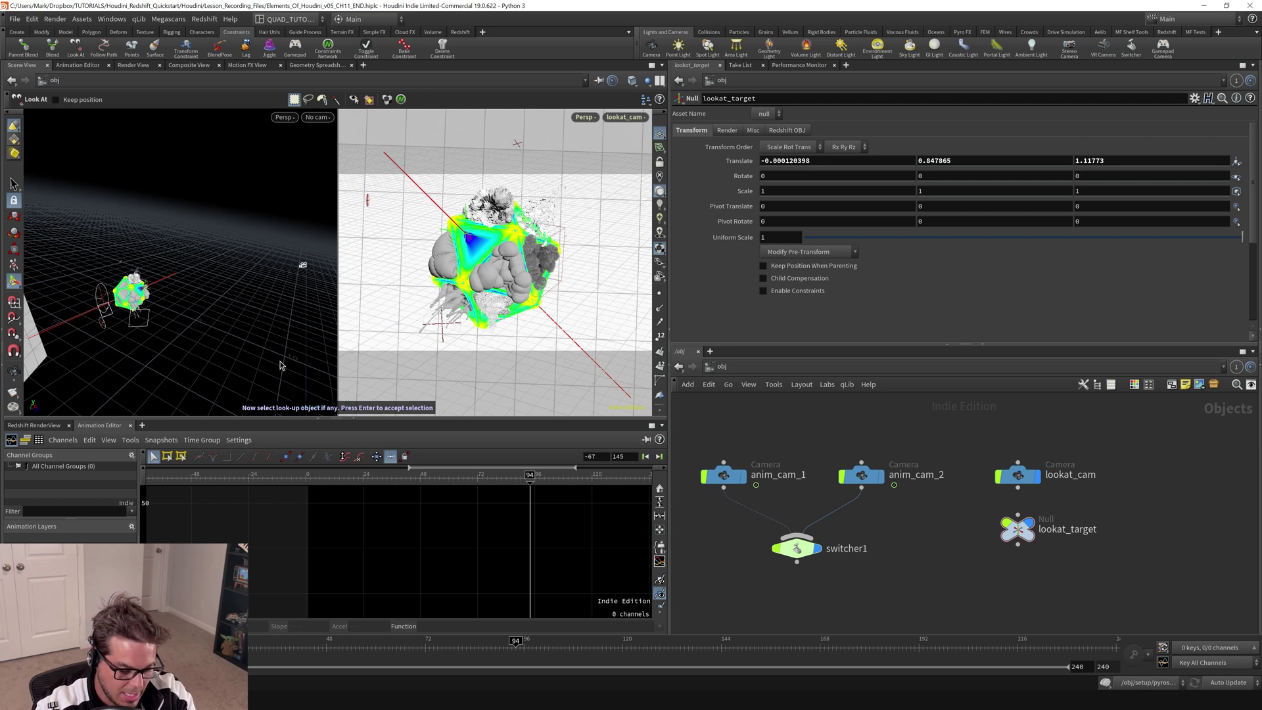
pyautogui.press('Return')
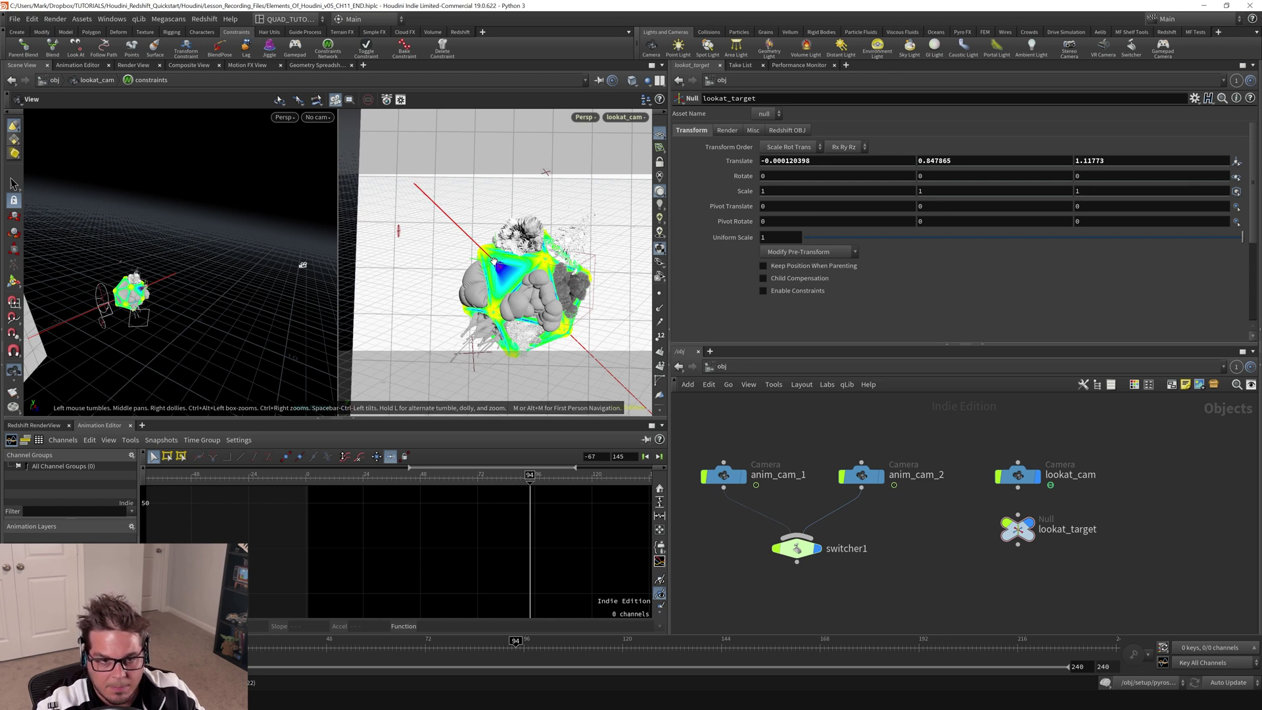
# - Raise lookat_target to about 2.156 in Y to test the camera's tracking, and restore its position
pyautogui.moveTo(1078, 577); pyautogui.dragTo(956, 500)
pyautogui.press('Return')
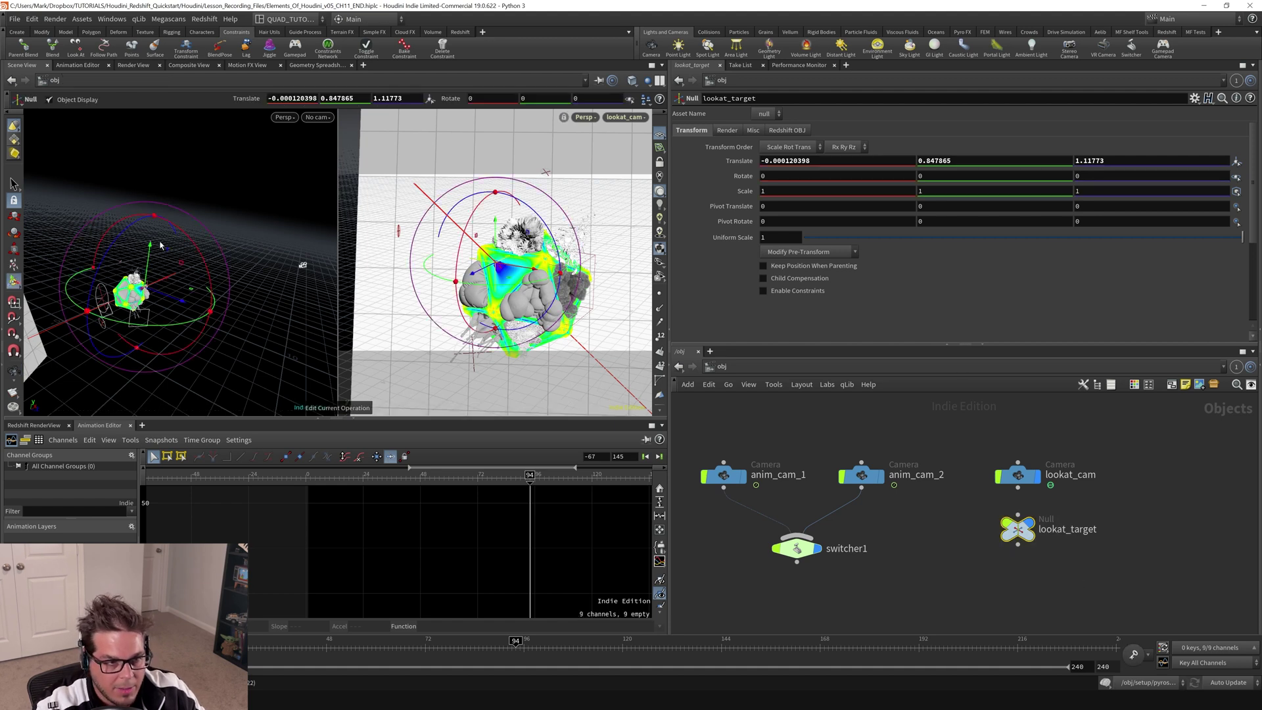
pyautogui.moveTo(150, 257); pyautogui.dragTo(164, 227)
pyautogui.keyDown('alt'); pyautogui.moveTo(228, 264); pyautogui.dragTo(209, 294, button='right'); pyautogui.keyUp('alt')
pyautogui.moveTo(208, 294); pyautogui.dragTo(261, 272)
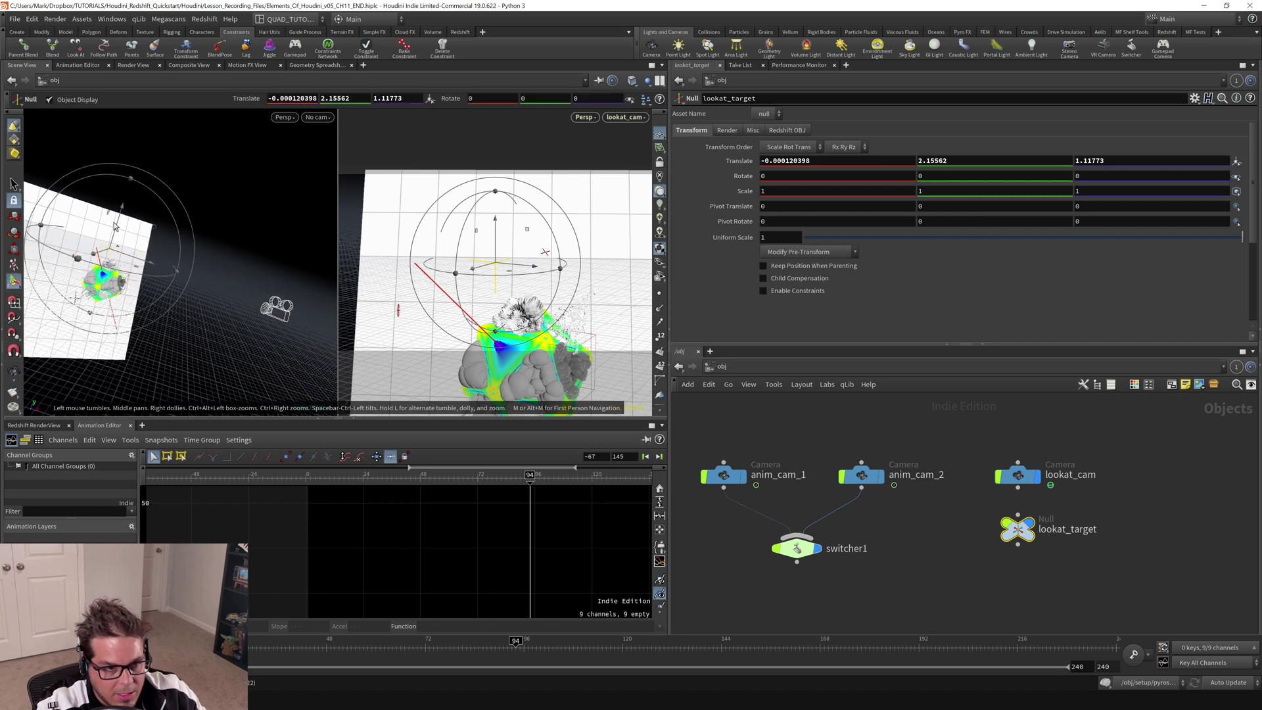
pyautogui.moveTo(119, 225)
pyautogui.mouseDown()
pyautogui.moveTo(128, 257)
pyautogui.moveTo(125, 210)
pyautogui.moveTo(130, 258)
pyautogui.moveTo(194, 255)
pyautogui.moveTo(177, 263)
pyautogui.moveTo(220, 349)
pyautogui.moveTo(276, 323)
pyautogui.mouseUp()
pyautogui.press('Escape')
pyautogui.press('Return')
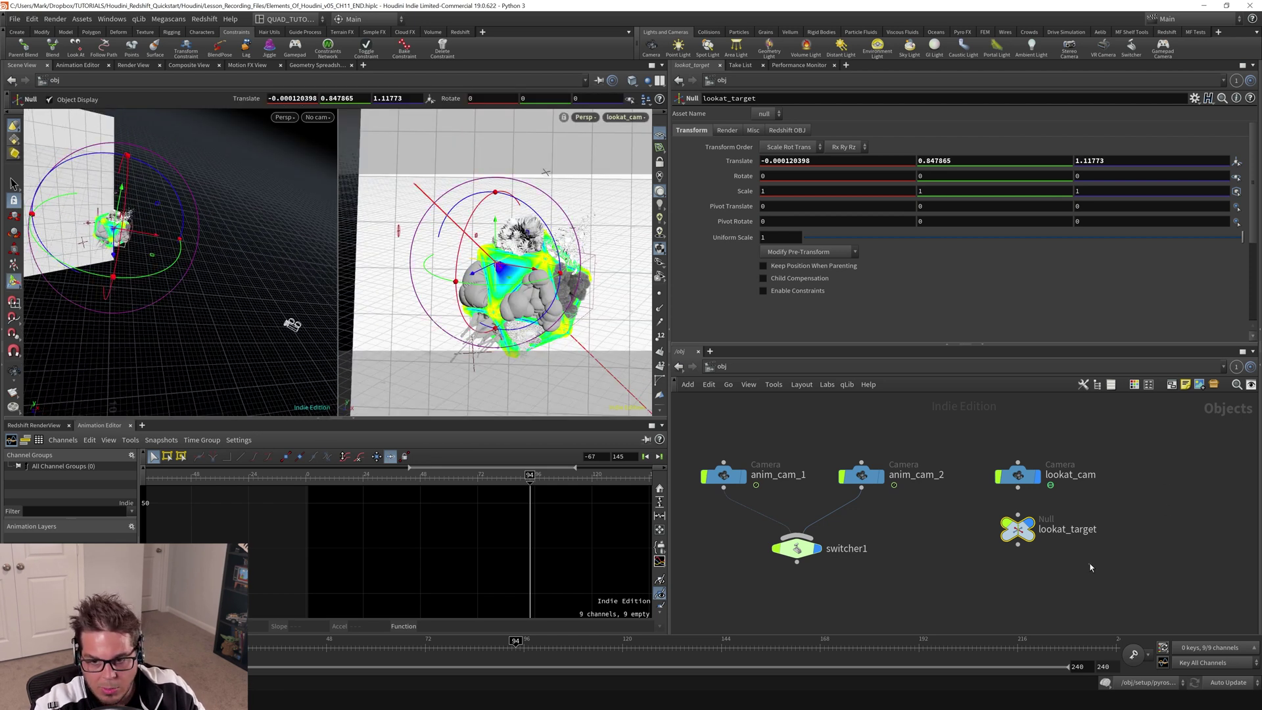
# - Select lookat_cam and change the alignment of its transform handle
pyautogui.click(1018, 474)
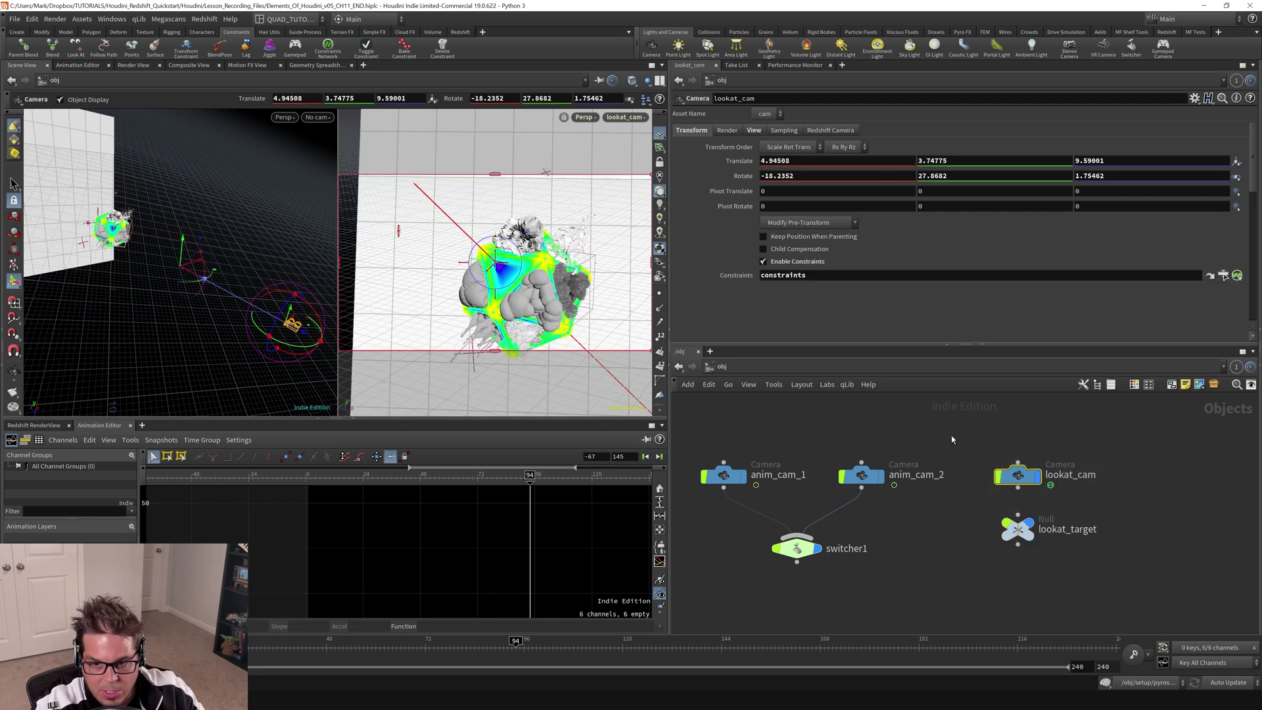
pyautogui.rightClick(287, 322)
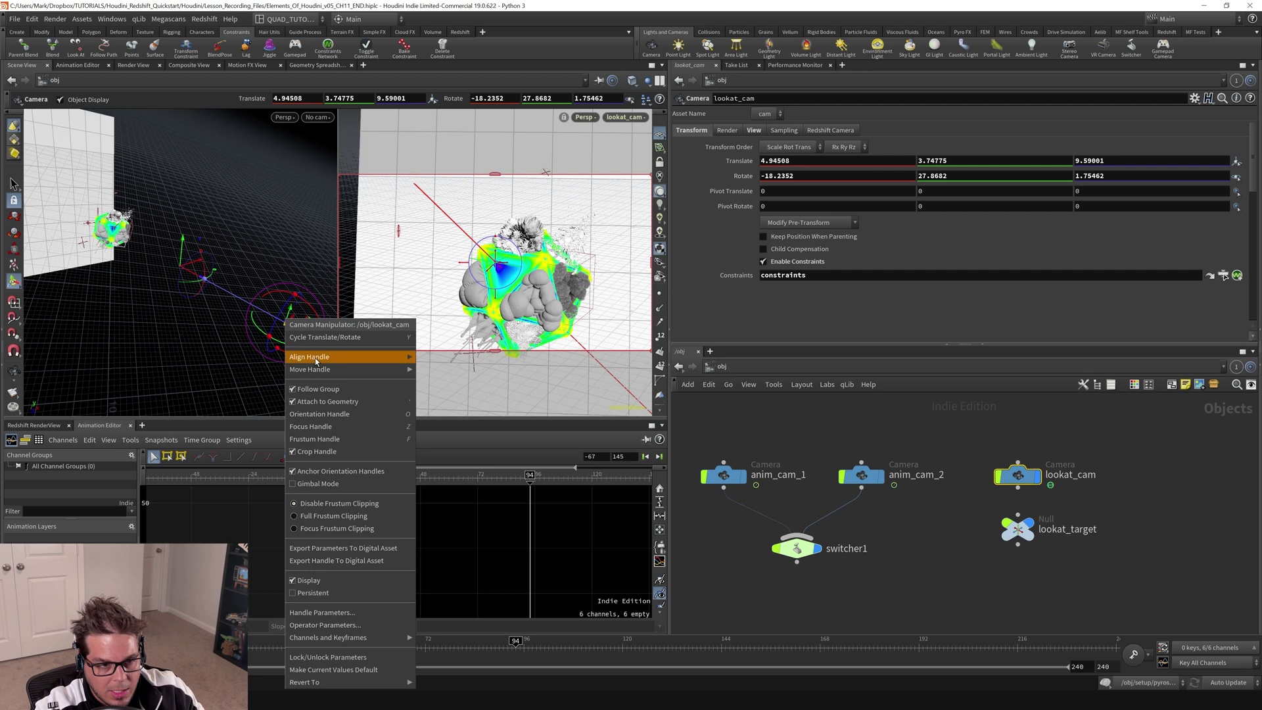
pyautogui.moveTo(337, 361)
pyautogui.click(459, 370)
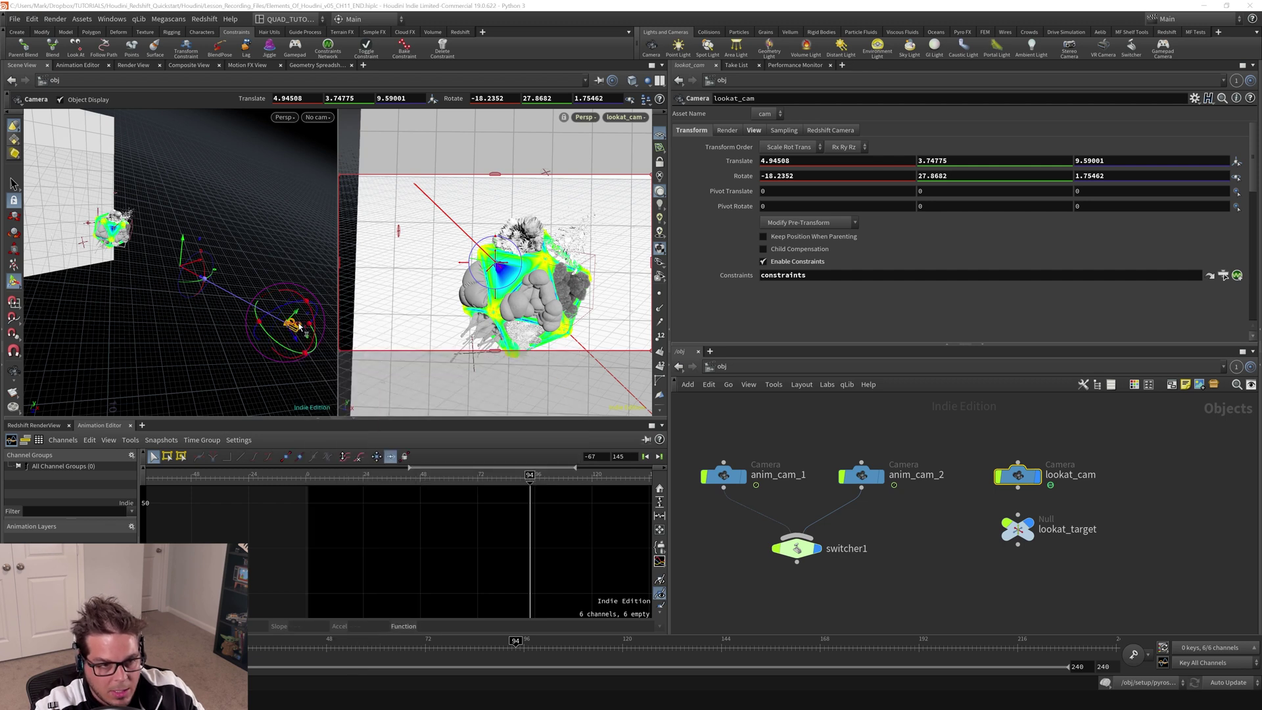
# - Keyframe lookat_cam's translation at frame 1, and at frame 72 with the camera moved to about 1.598 in X
pyautogui.click(139, 648)
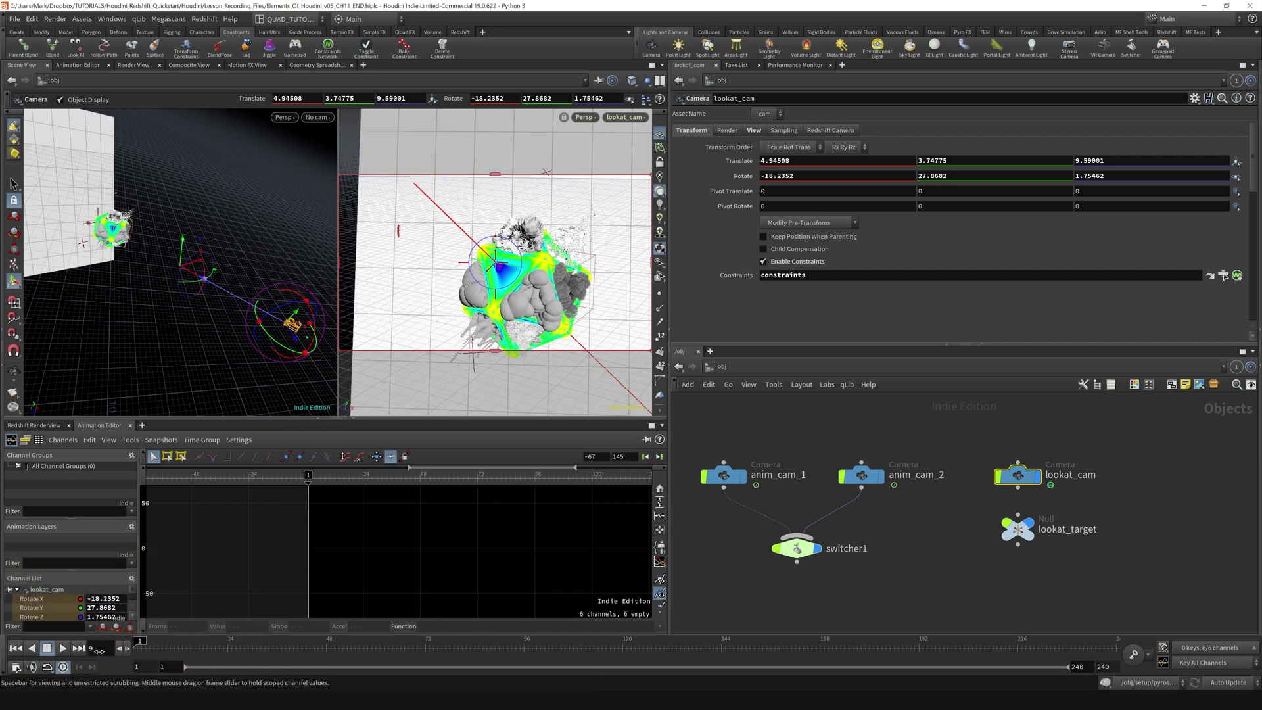
pyautogui.keyDown('alt'); pyautogui.click(740, 161); pyautogui.keyUp('alt')
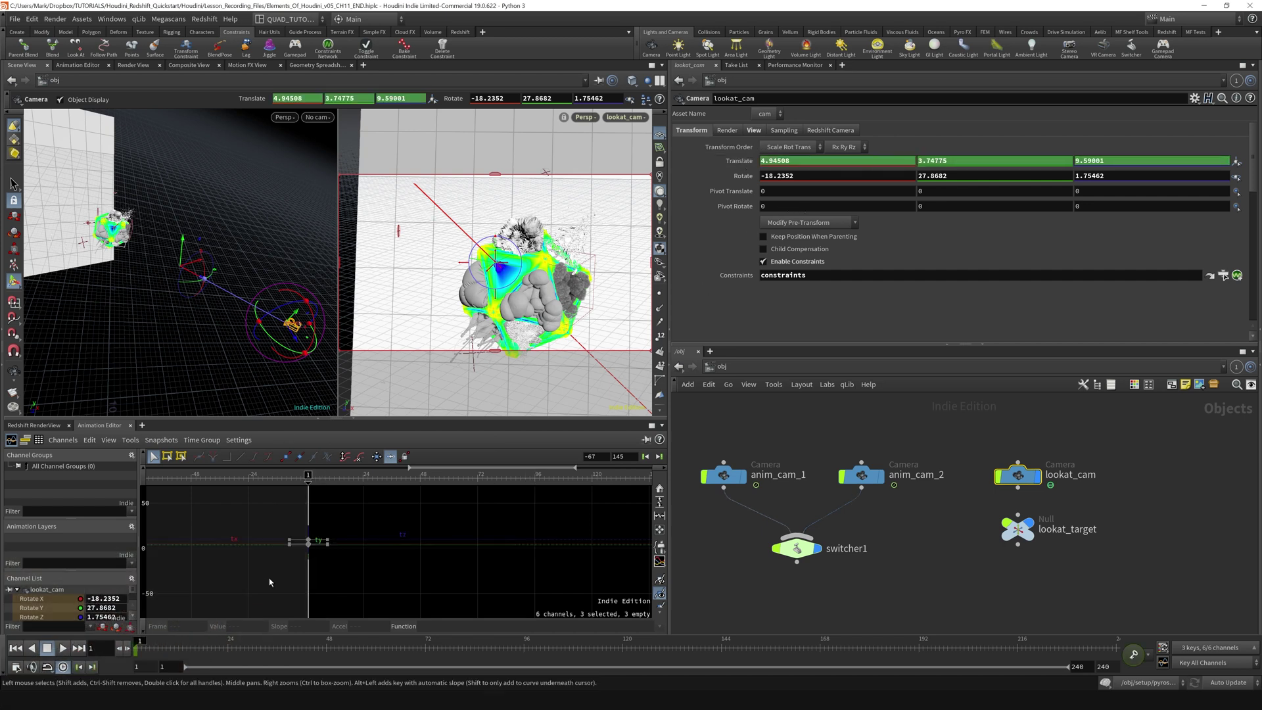
pyautogui.click(437, 652)
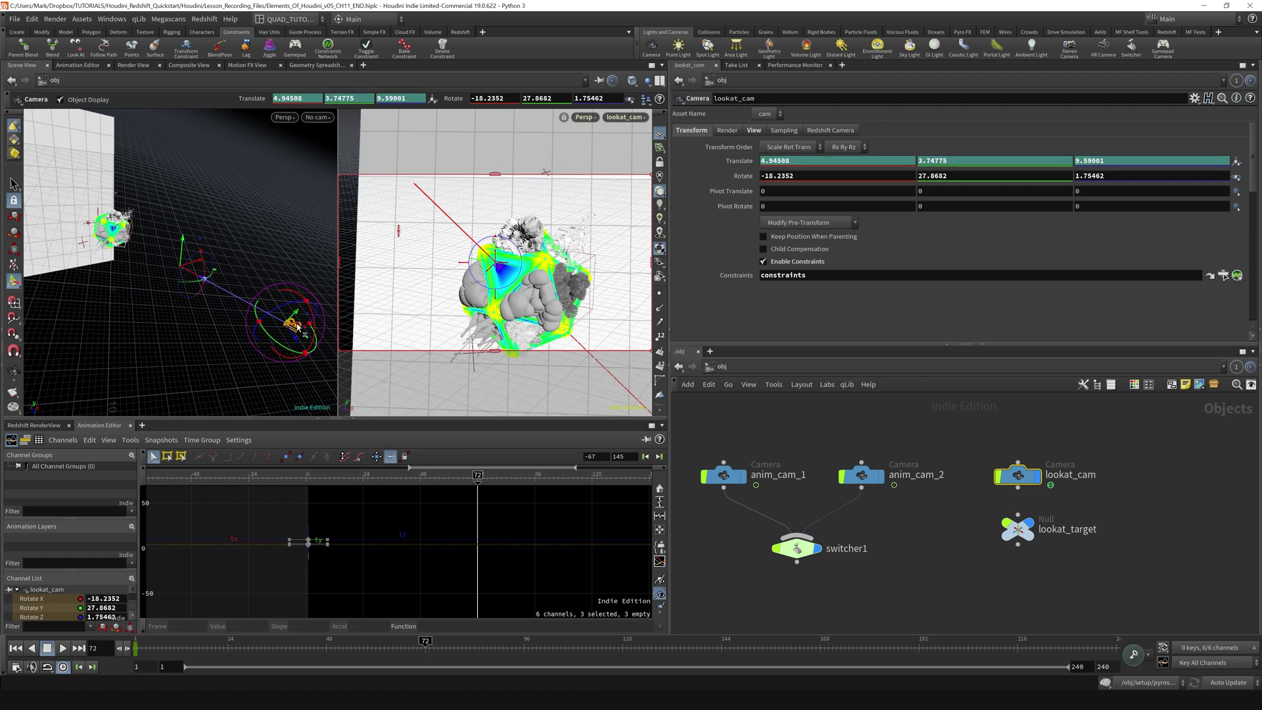
pyautogui.moveTo(298, 327); pyautogui.dragTo(204, 330)
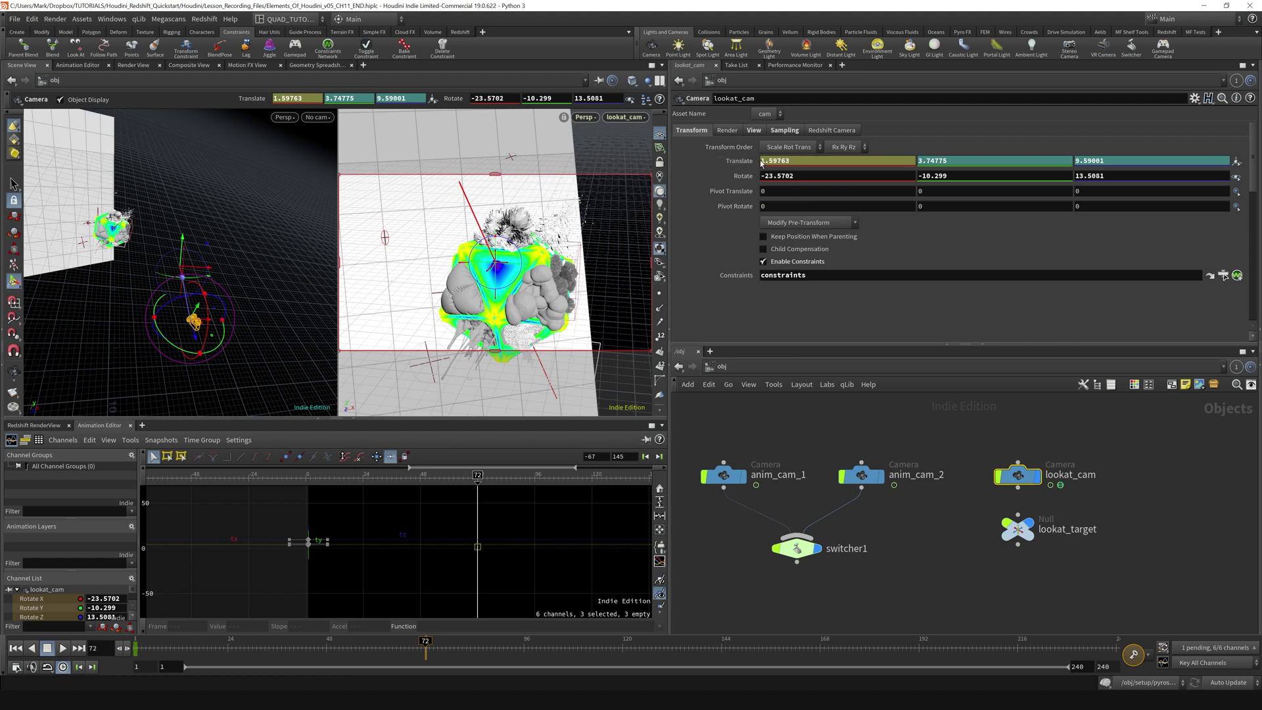
pyautogui.keyDown('alt'); pyautogui.click(734, 161); pyautogui.keyUp('alt')
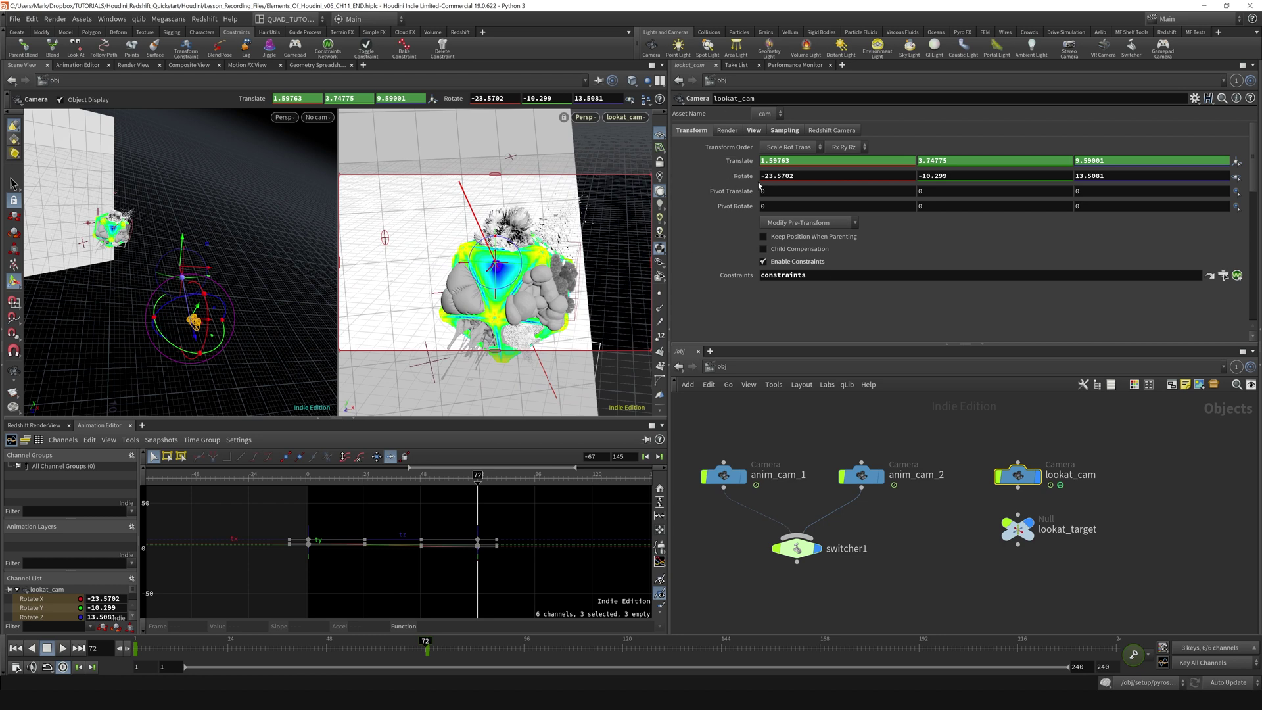
# - Fit lookat_cam's translation curves in the animation graph and save the scene file
pyautogui.press('h')
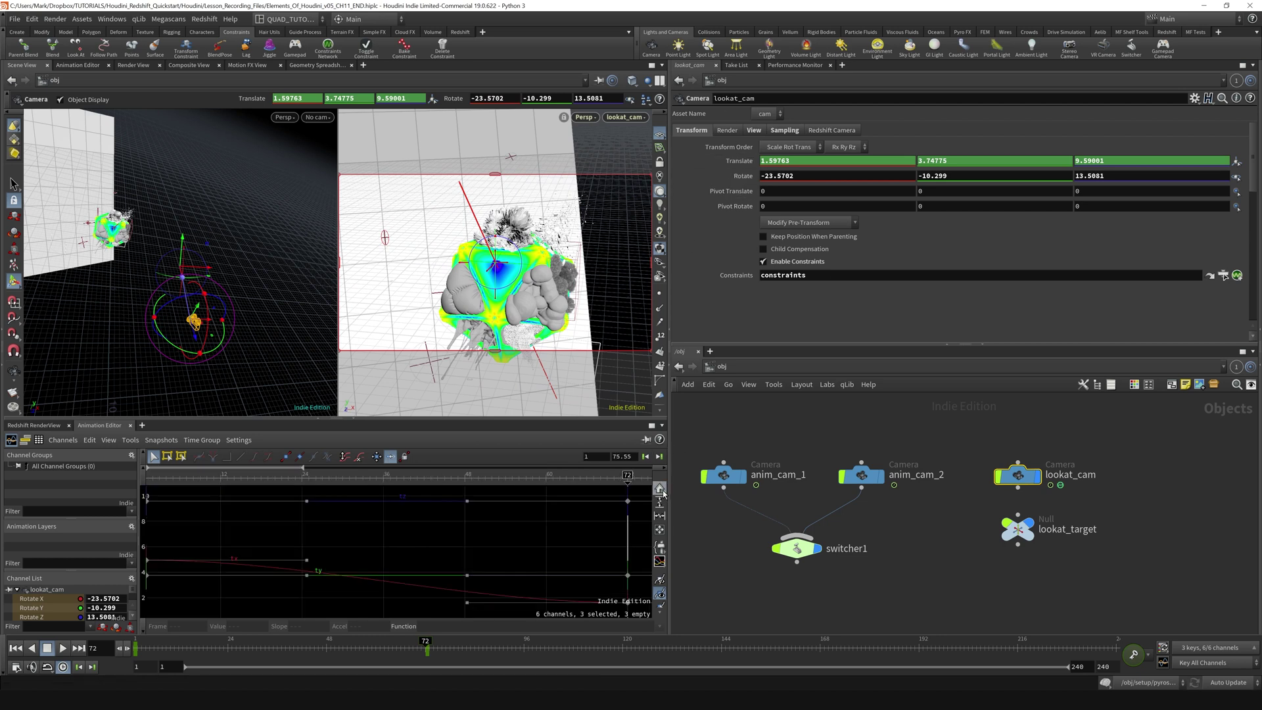
pyautogui.moveTo(472, 554); pyautogui.dragTo(422, 537, button='middle')
pyautogui.moveTo(422, 537); pyautogui.dragTo(403, 559, button='right')
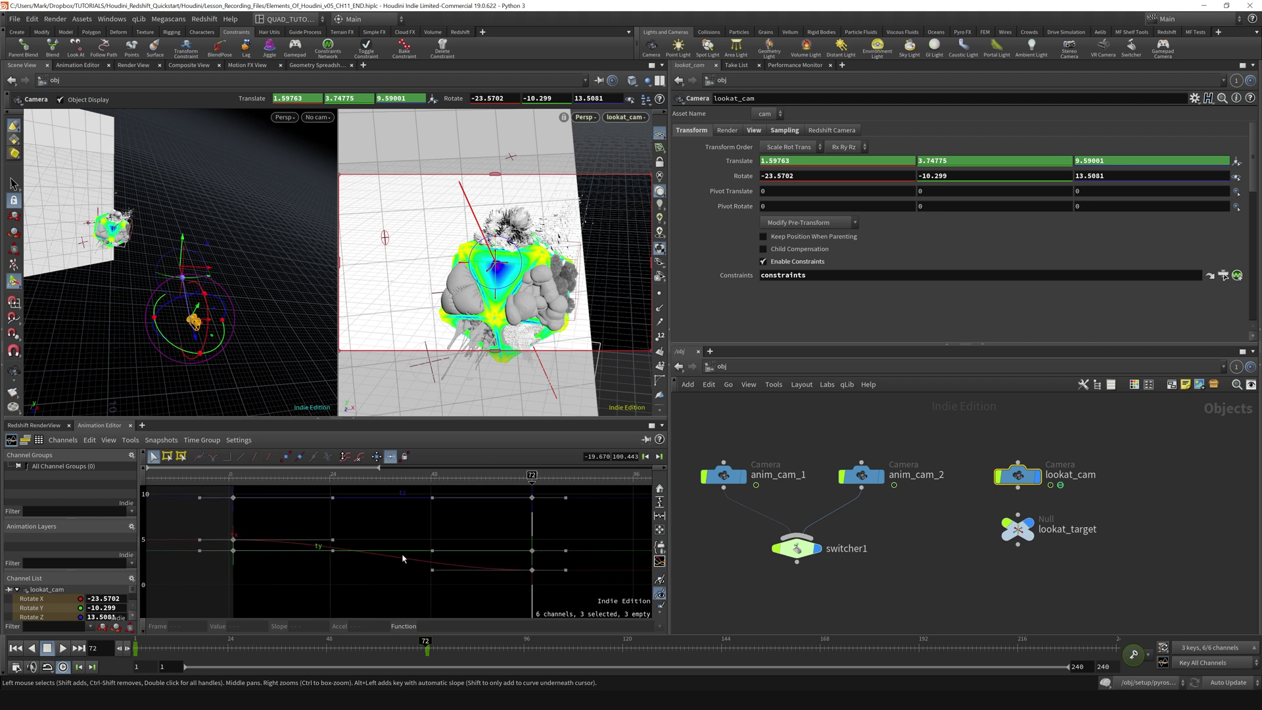
pyautogui.hotkey('ctrl', 's')
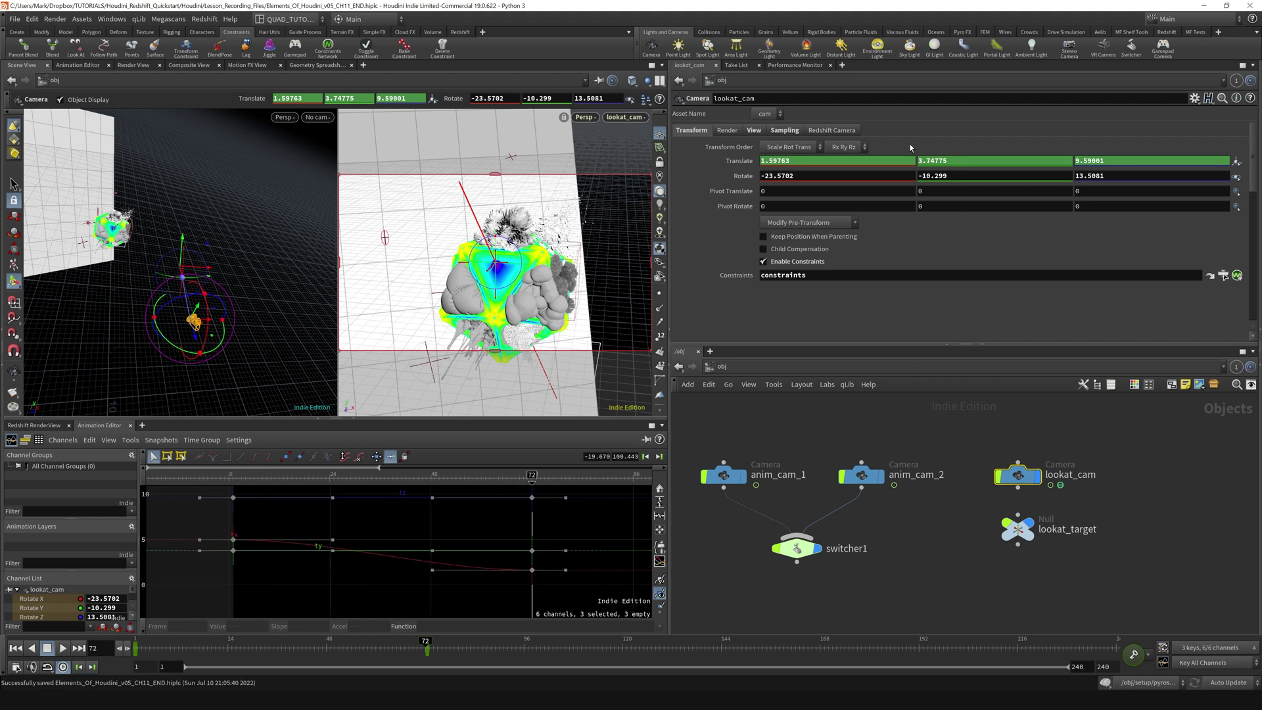
# - Remove the keyframes from lookat_cam's Y and Z translation and make the X translation curve linear
pyautogui.keyDown('ctrl'); pyautogui.keyDown('shift'); pyautogui.click(1008, 161); pyautogui.keyUp('shift'); pyautogui.keyUp('ctrl')
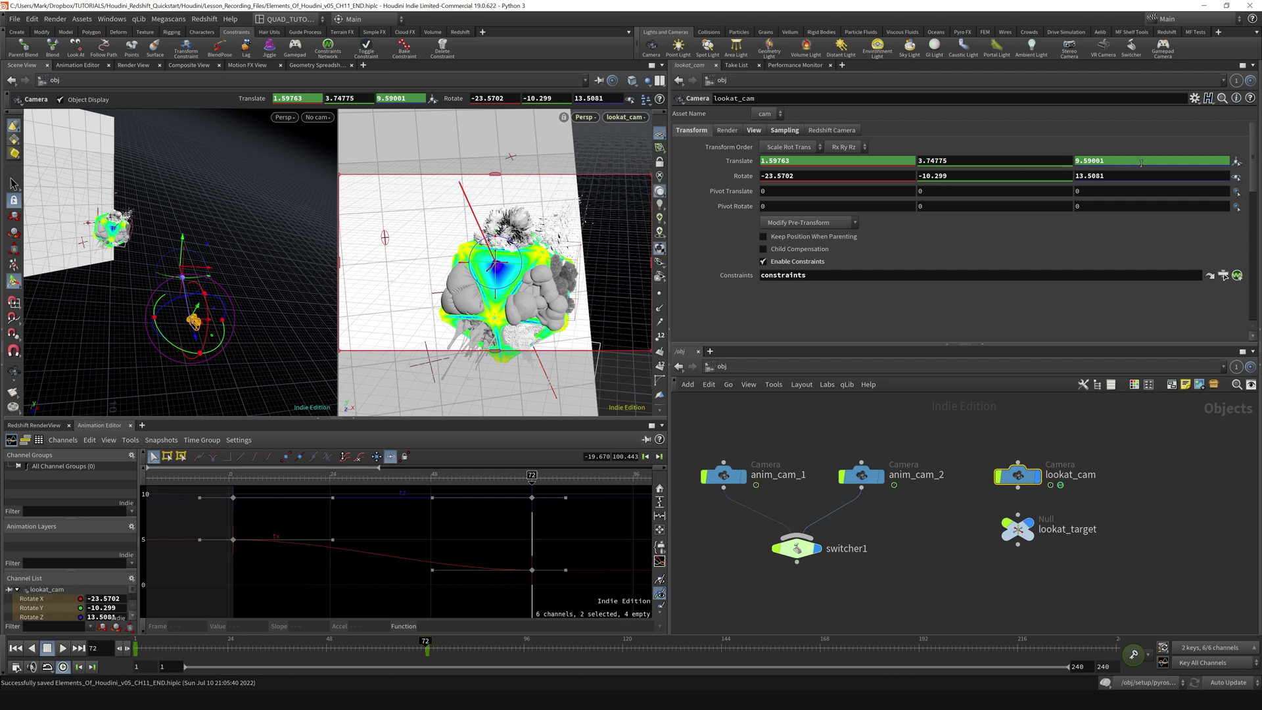
pyautogui.keyDown('ctrl'); pyautogui.keyDown('shift'); pyautogui.click(1105, 161); pyautogui.keyUp('shift'); pyautogui.keyUp('ctrl')
pyautogui.moveTo(193, 508); pyautogui.dragTo(628, 611)
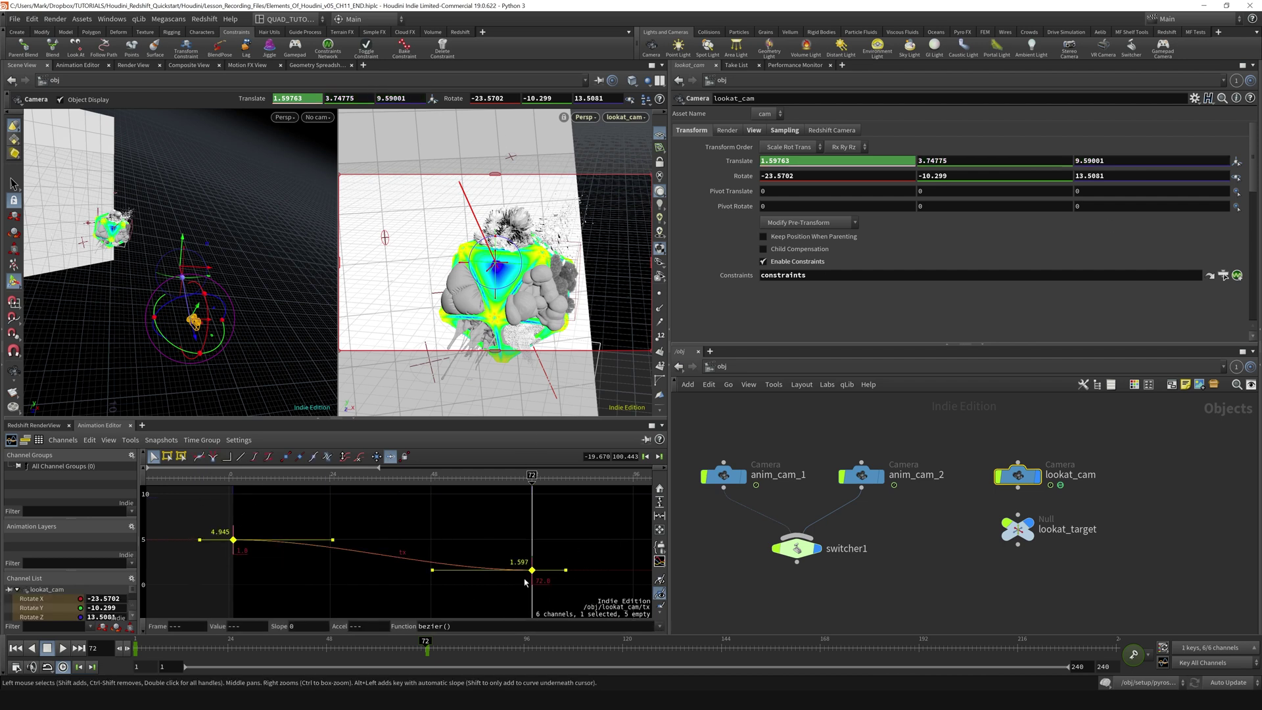
pyautogui.click(241, 457)
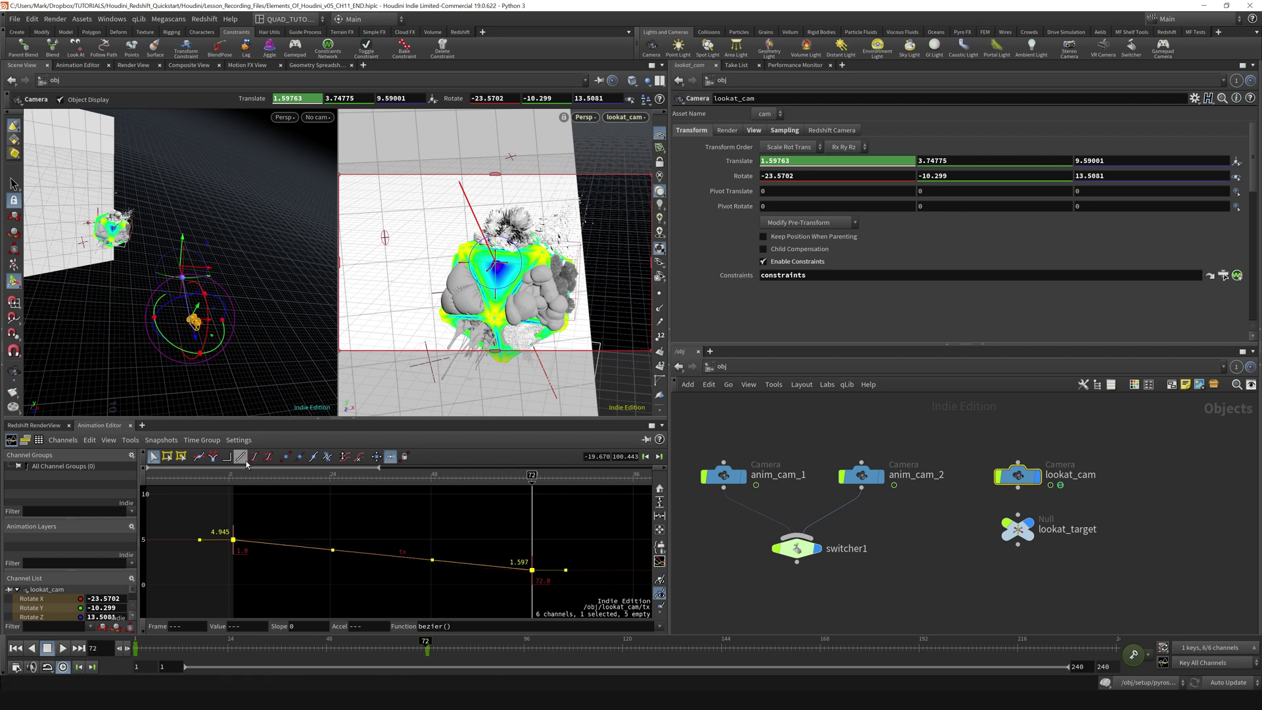
# - Switch to a single view through lookat_cam, then play and scrub its animation from frame 1
pyautogui.moveTo(277, 651); pyautogui.dragTo(131, 648)
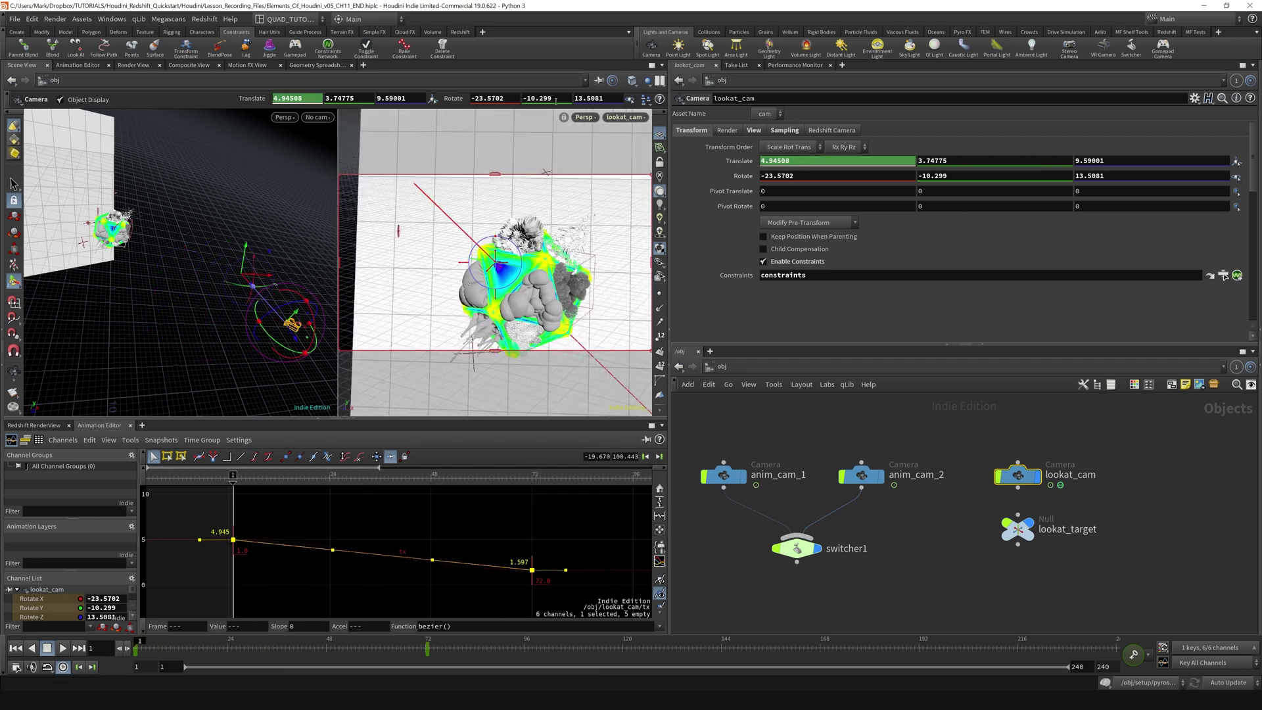
pyautogui.click(660, 80)
pyautogui.click(679, 97)
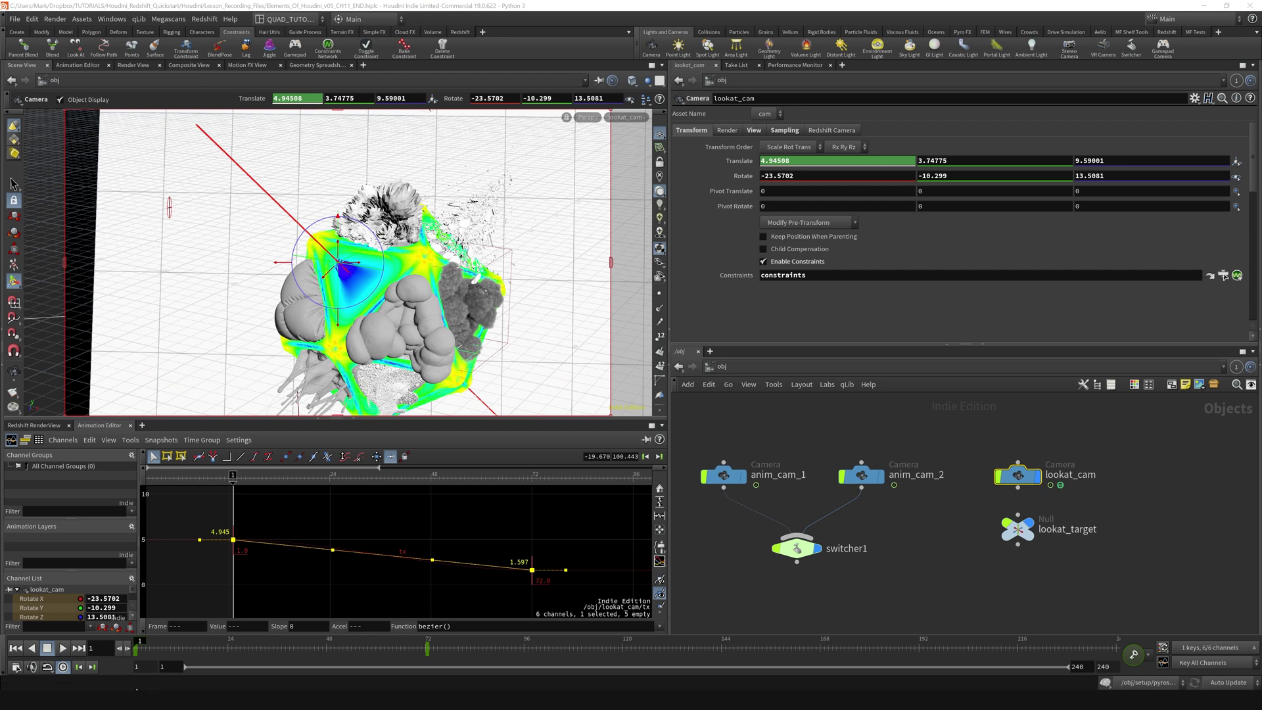
pyautogui.click(63, 648)
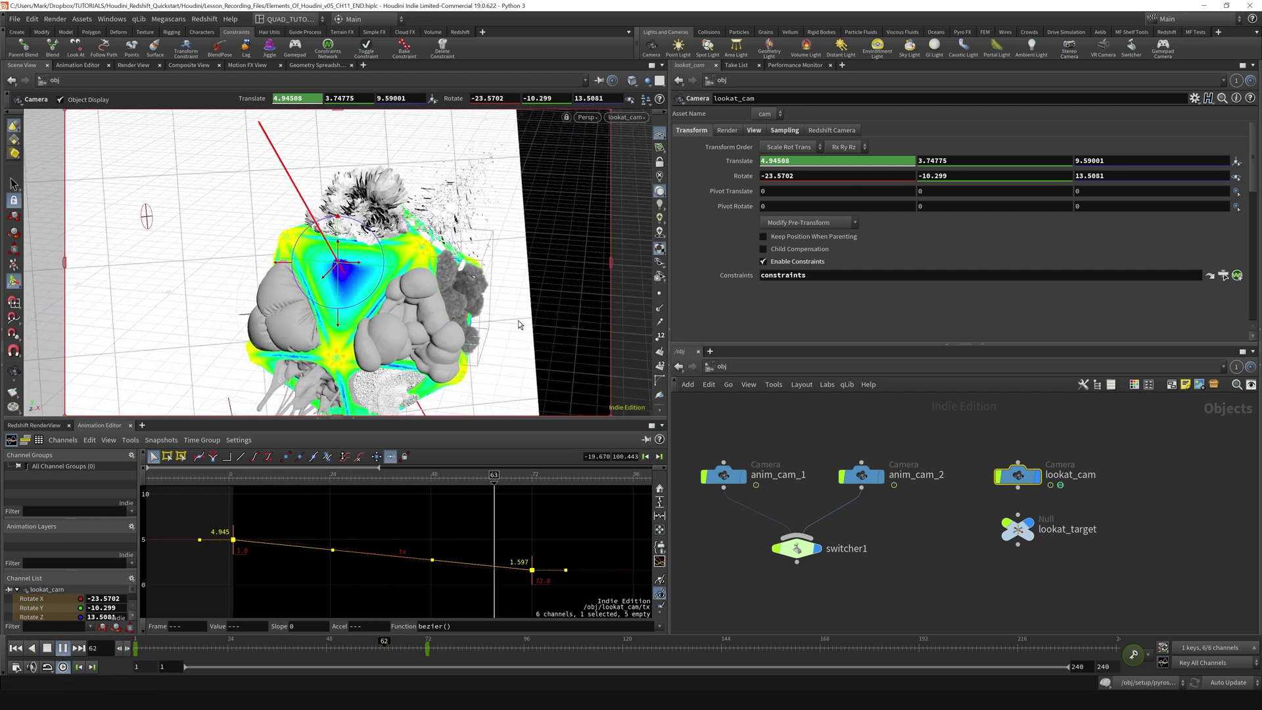
pyautogui.moveTo(247, 650); pyautogui.dragTo(284, 659)
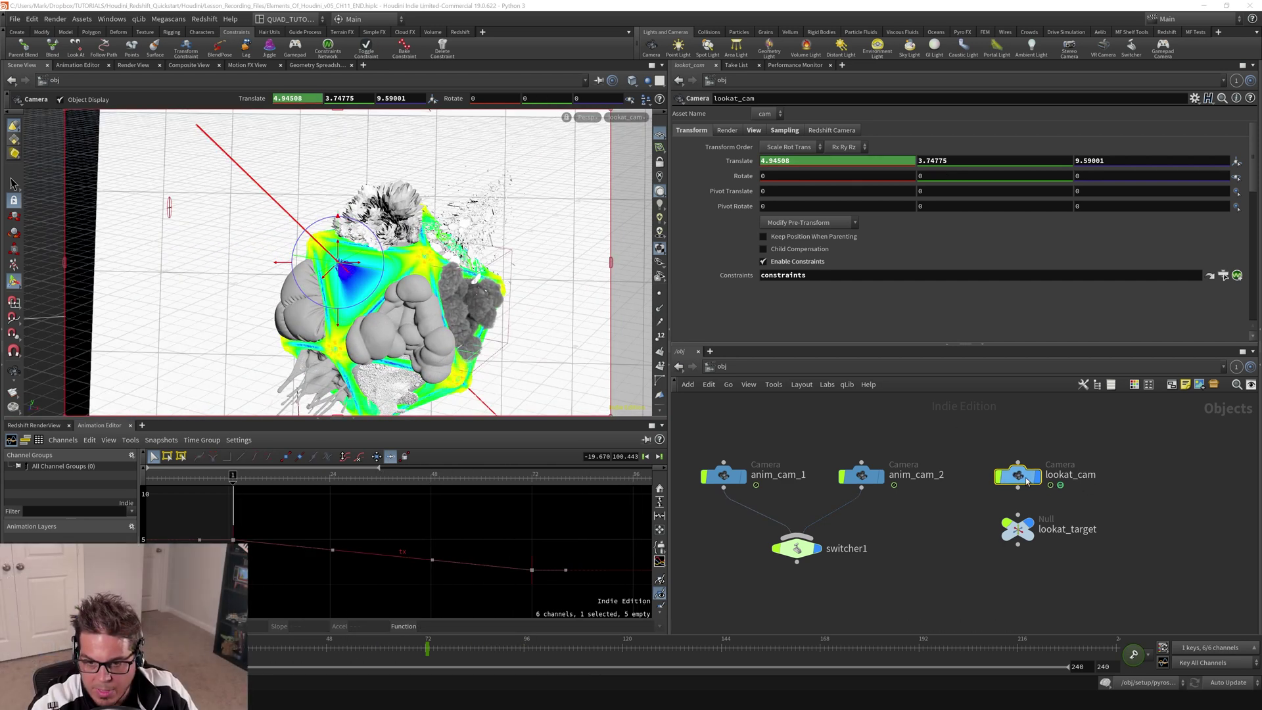
pyautogui.moveTo(337, 649); pyautogui.dragTo(222, 651)
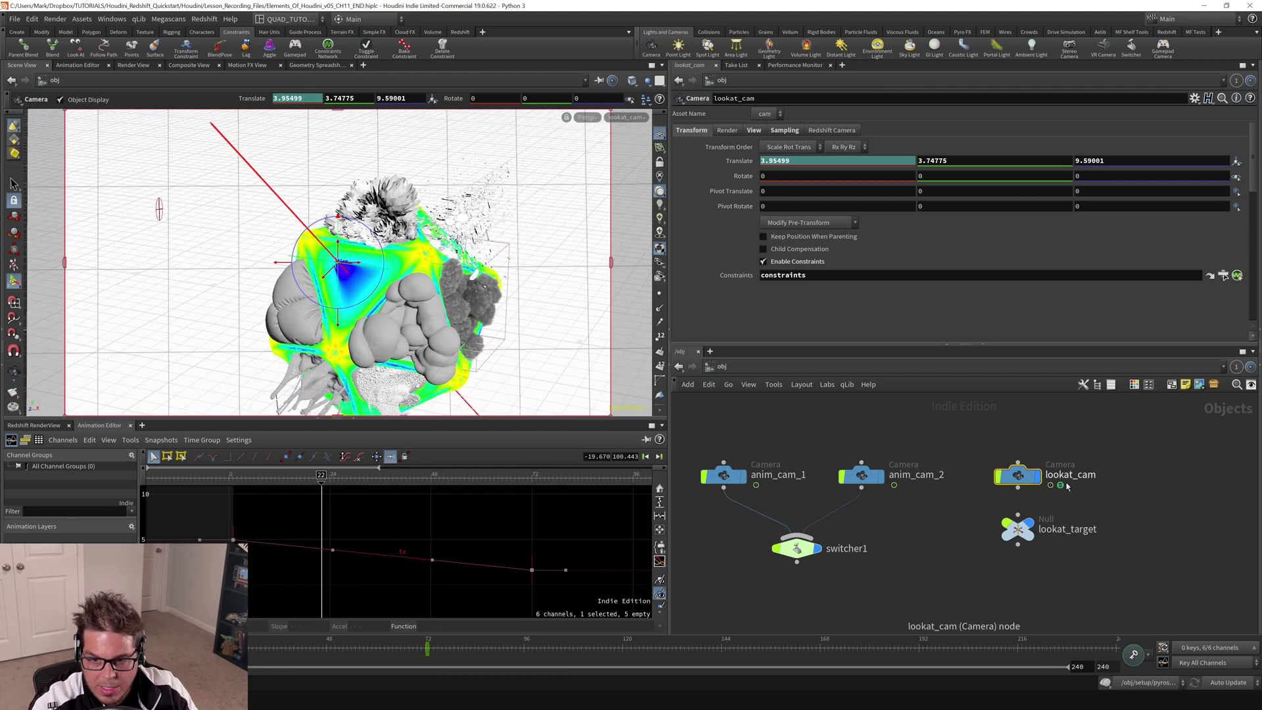
# - Go inside the lookat_cam node to show its internal network with the constraints CHOP network
pyautogui.scroll(2, 1065, 487)
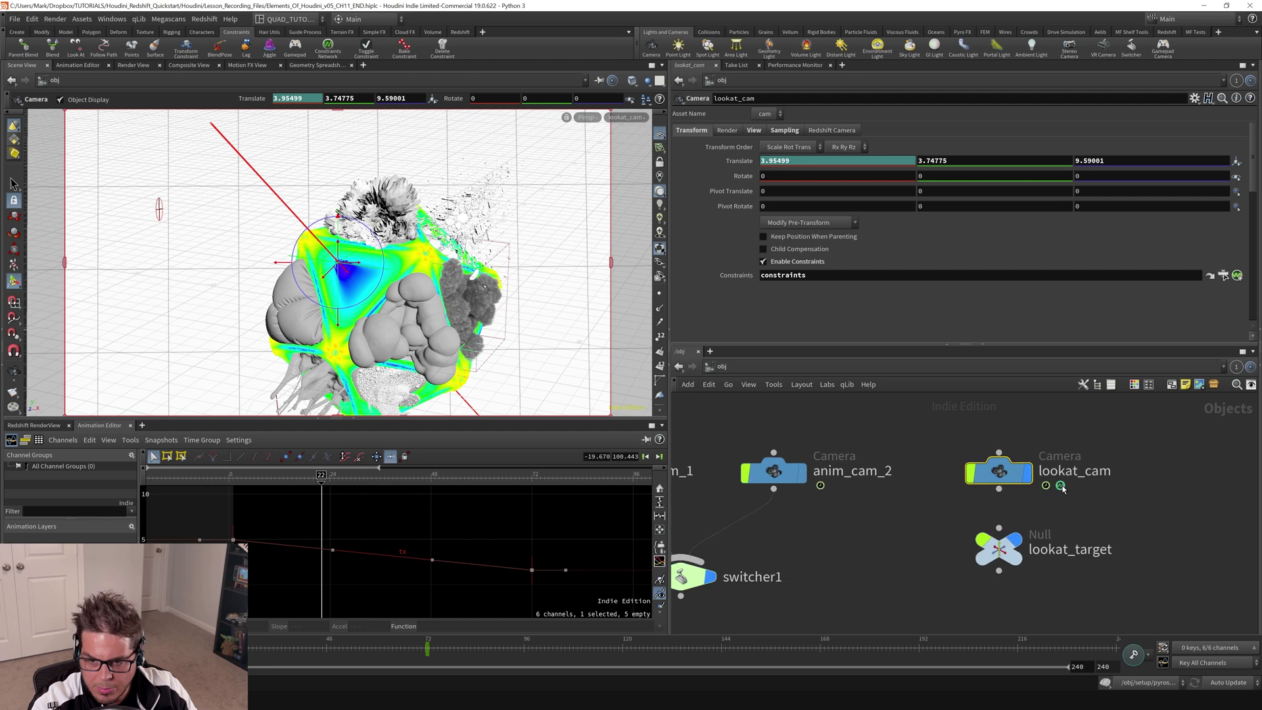
pyautogui.moveTo(1109, 509); pyautogui.dragTo(1069, 518, button='middle')
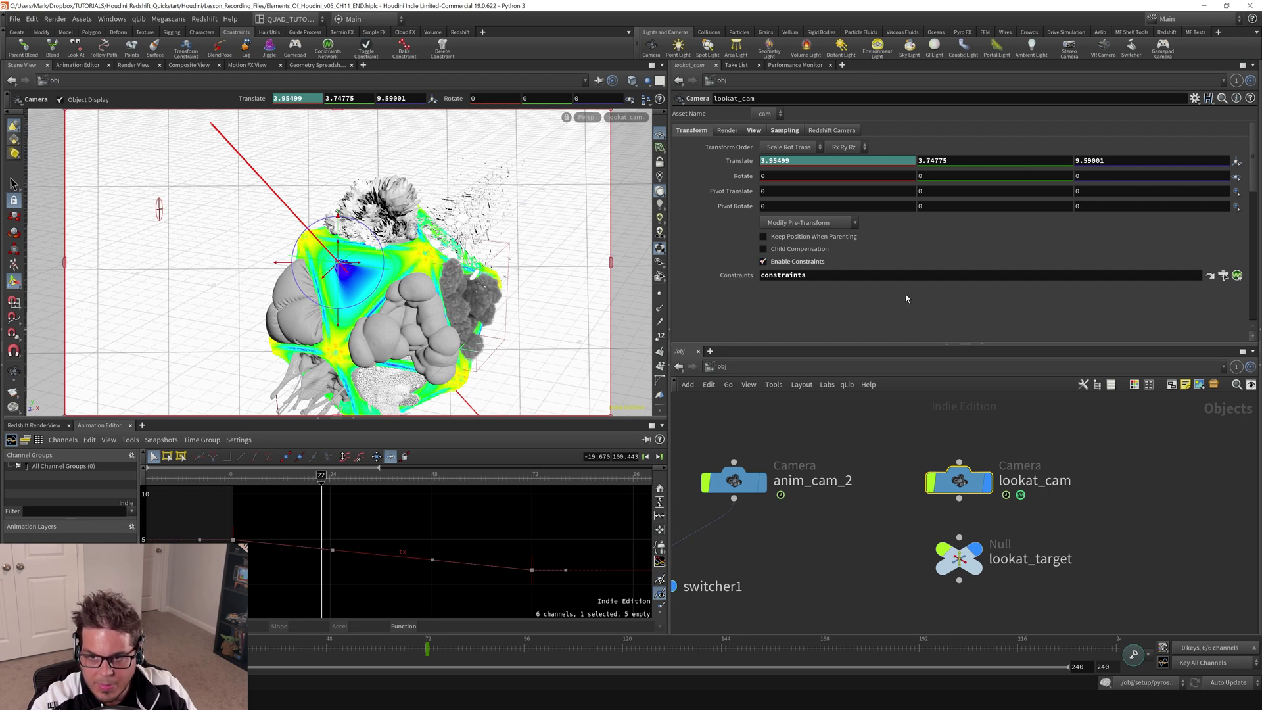
pyautogui.press('i')
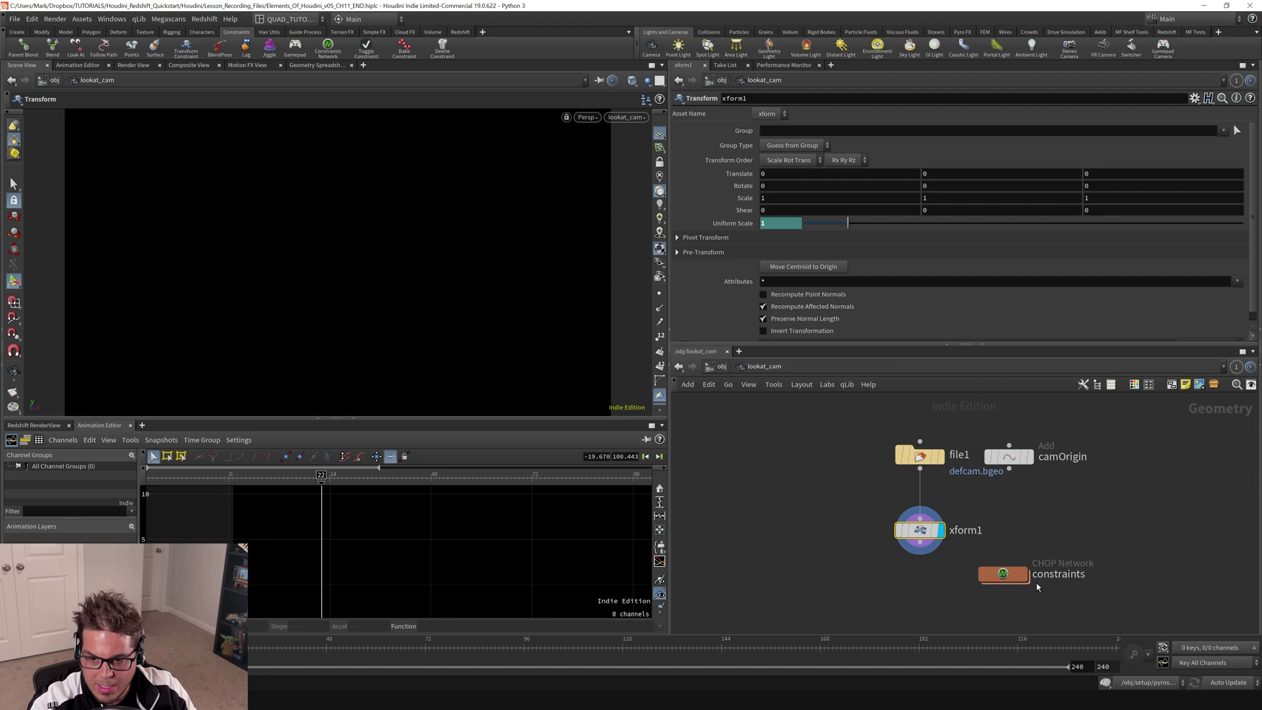
# - Go inside the constraints network, tidy the node layout, and examine the lookat node's parameters, trying out its Twist
pyautogui.moveTo(1037, 552); pyautogui.dragTo(960, 508, button='middle')
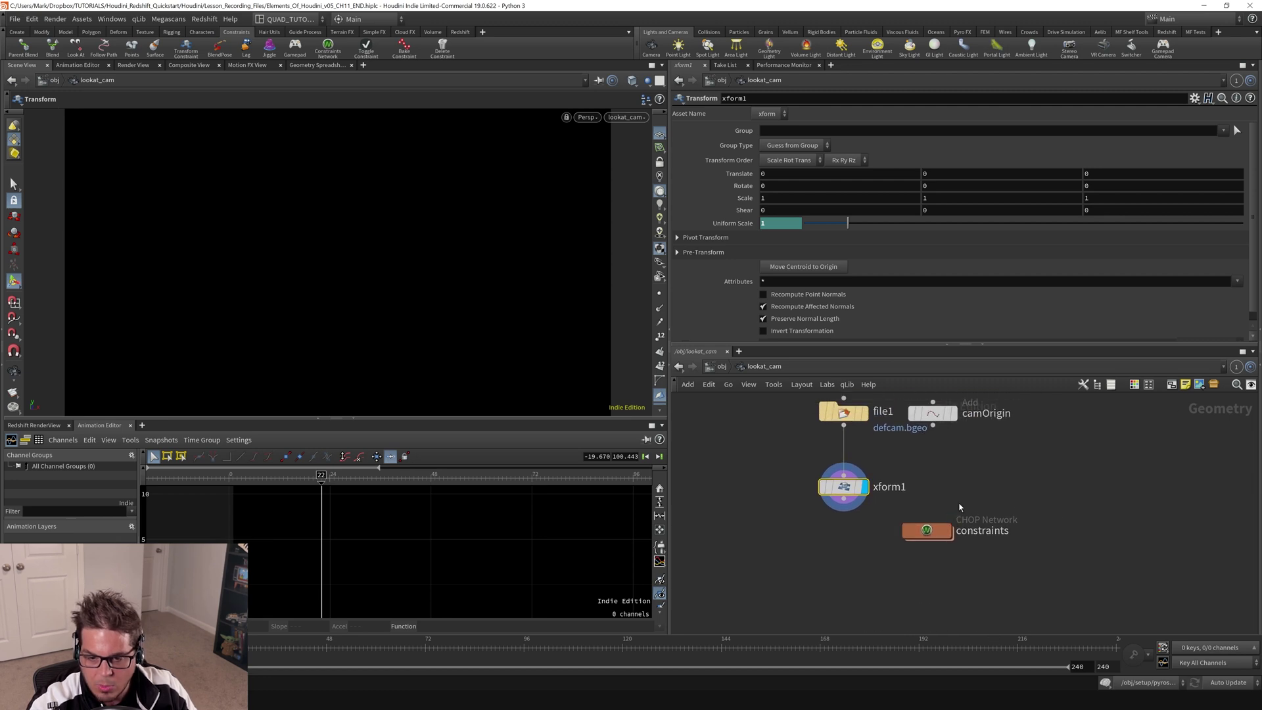
pyautogui.doubleClick(930, 533)
pyautogui.moveTo(923, 537); pyautogui.dragTo(922, 592)
pyautogui.moveTo(877, 588); pyautogui.dragTo(879, 526, button='middle')
pyautogui.moveTo(1094, 527); pyautogui.dragTo(1079, 554, button='middle')
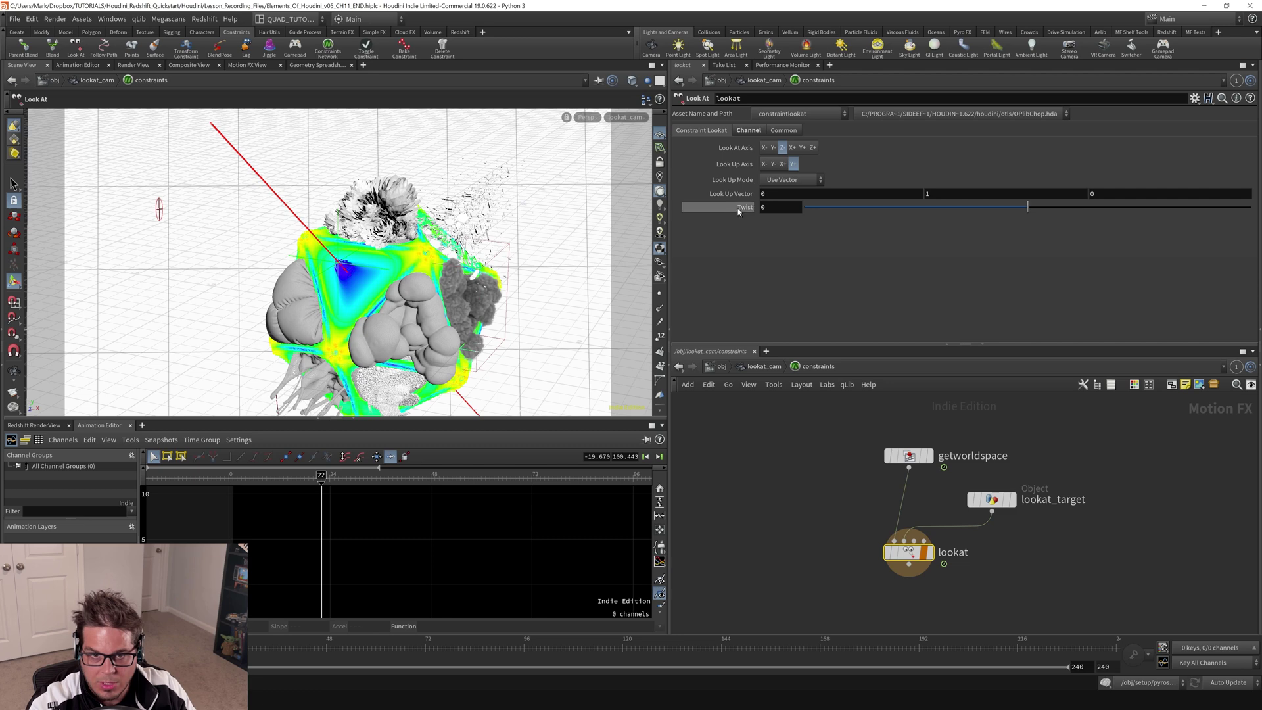
pyautogui.moveTo(1028, 207); pyautogui.dragTo(997, 239)
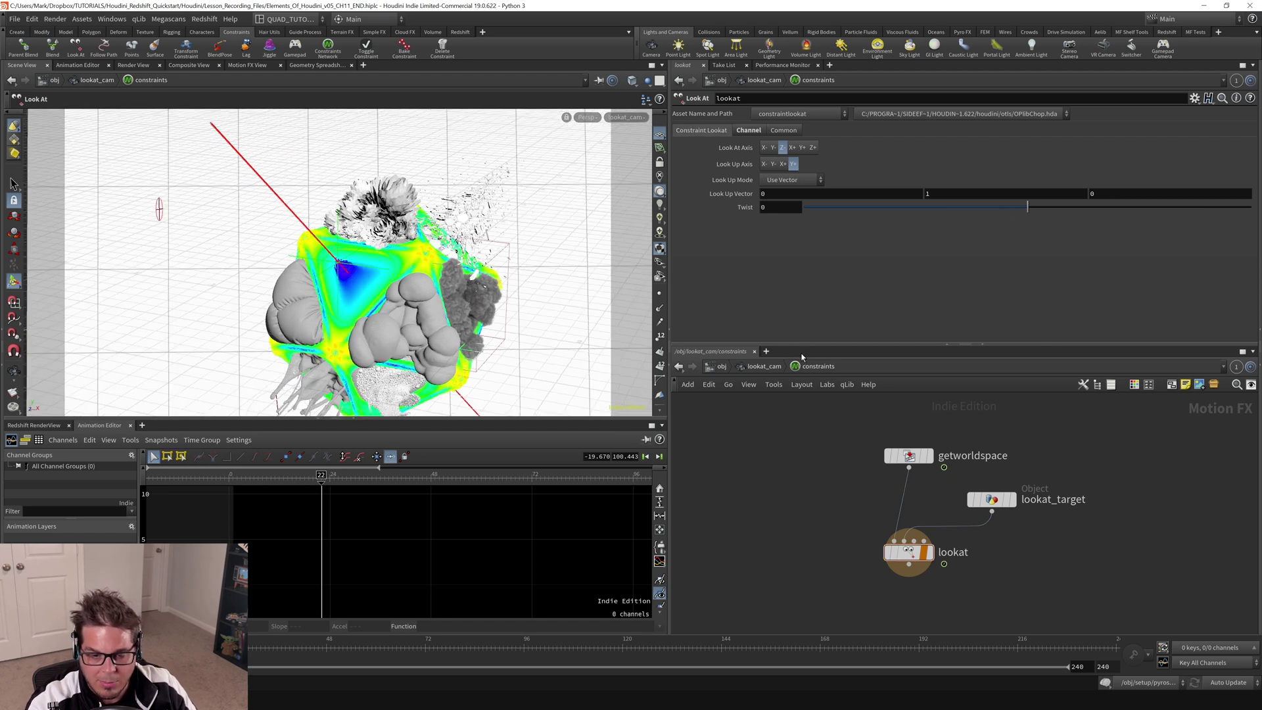
# - Return to the object level and open the Edit Parameter Interface window for lookat_cam, placing it clear of the network view
pyautogui.click(714, 368)
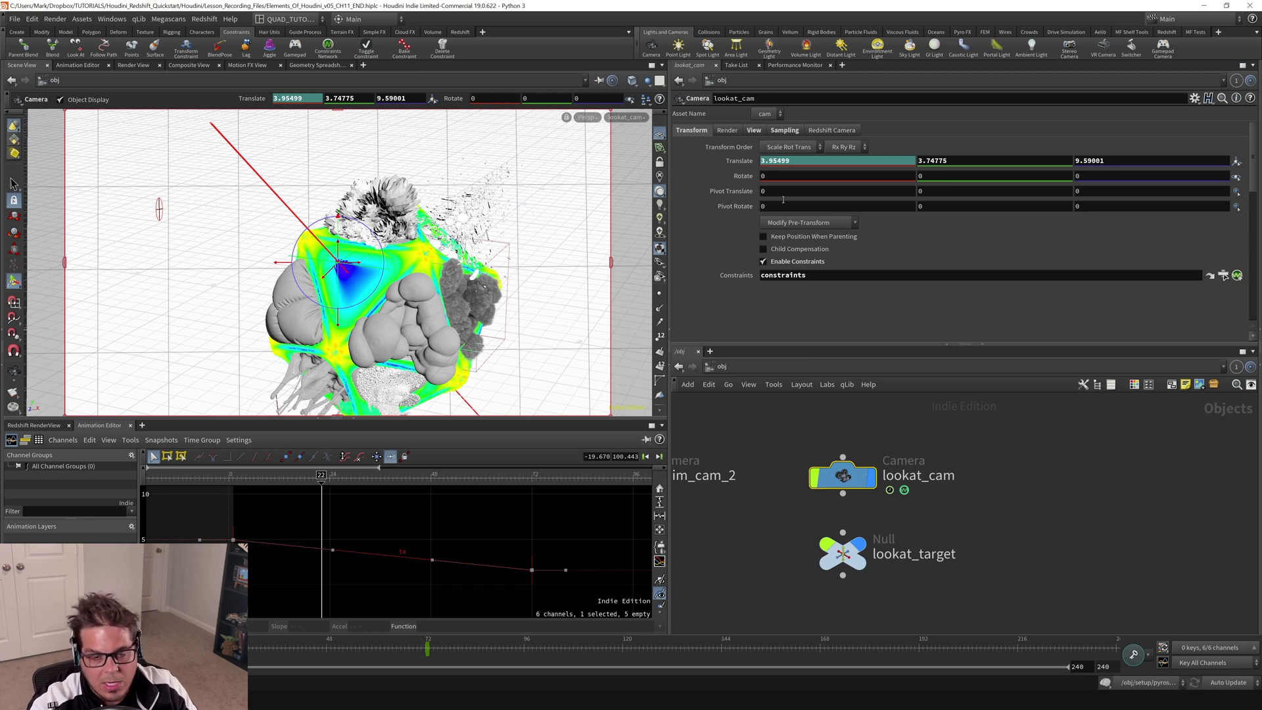
pyautogui.click(1195, 100)
pyautogui.click(1167, 109)
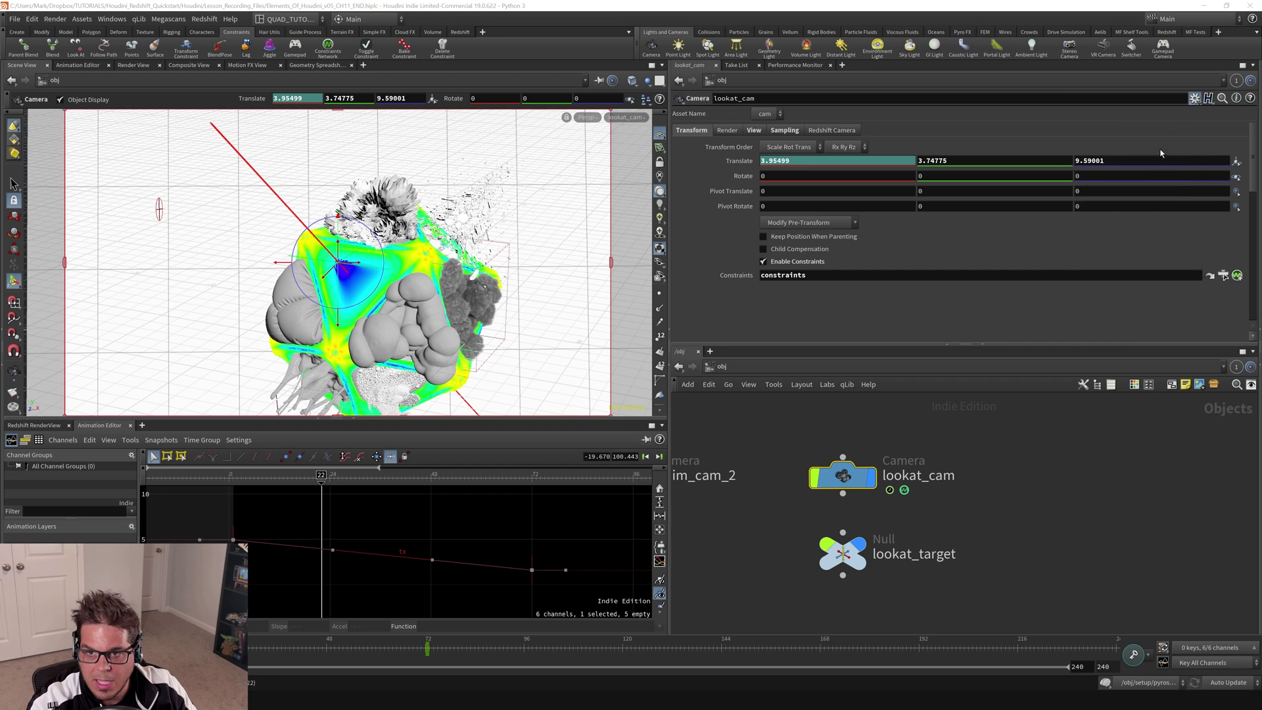
pyautogui.moveTo(1012, 16); pyautogui.dragTo(428, 94)
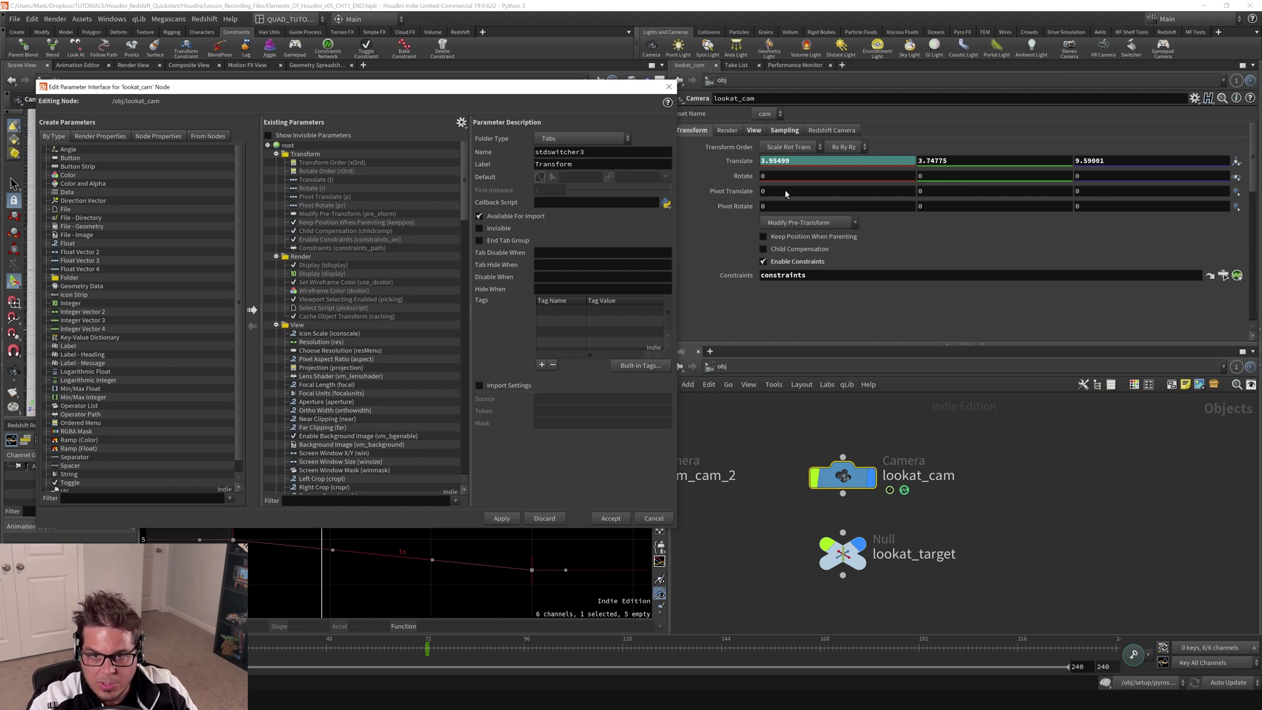
# - Add the Twist parameter of the lookat constraint to lookat_cam's Transform folder between Translate and Rotate, and accept the interface changes
pyautogui.doubleClick(844, 476)
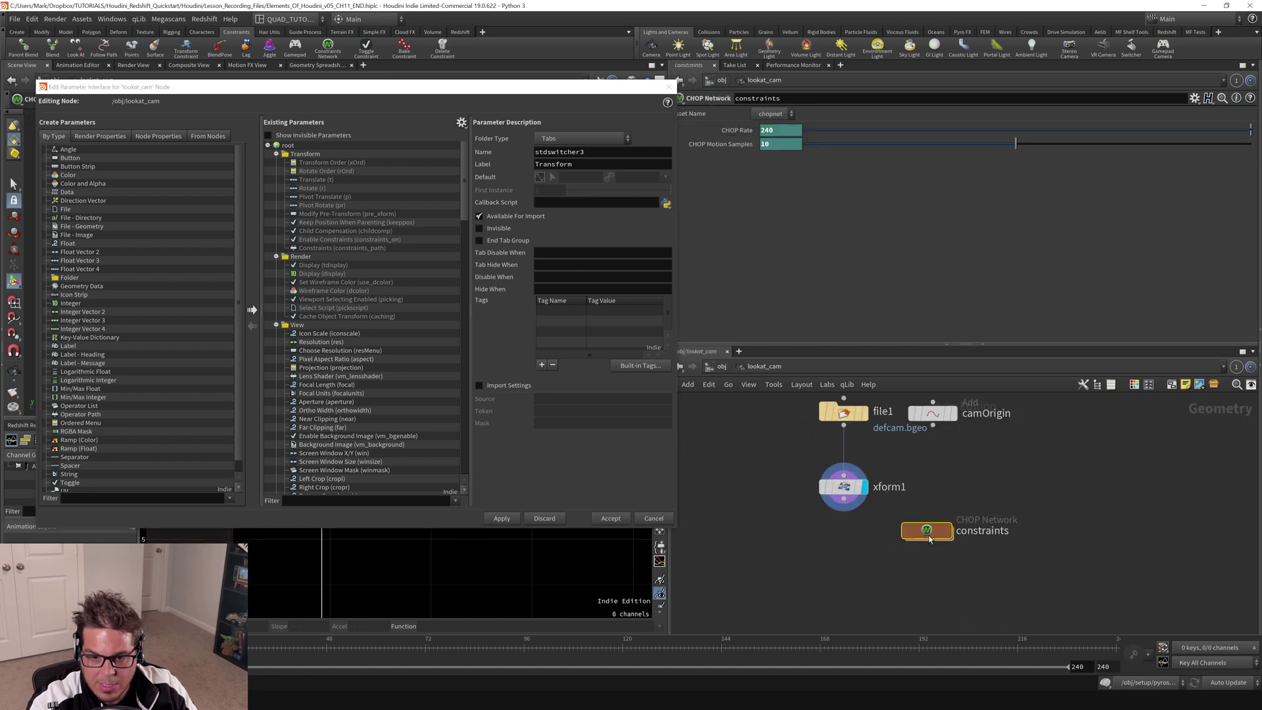
pyautogui.doubleClick(927, 530)
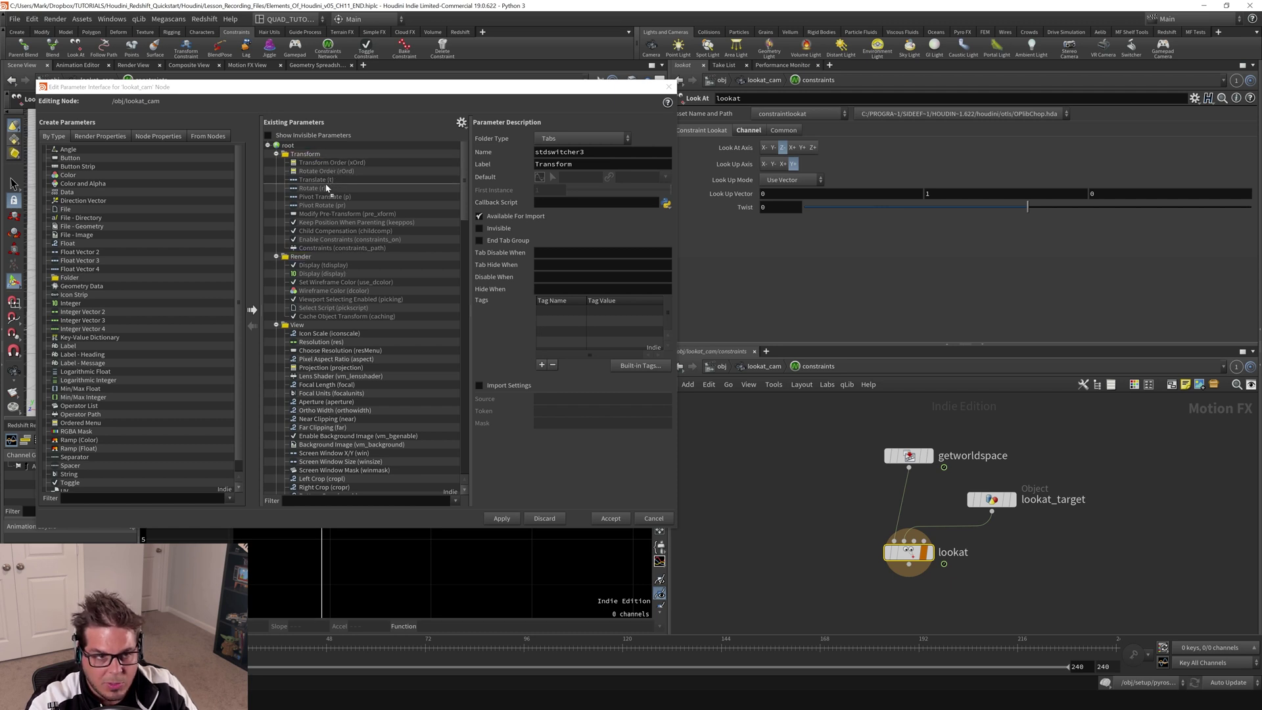
pyautogui.moveTo(327, 188); pyautogui.dragTo(327, 189)
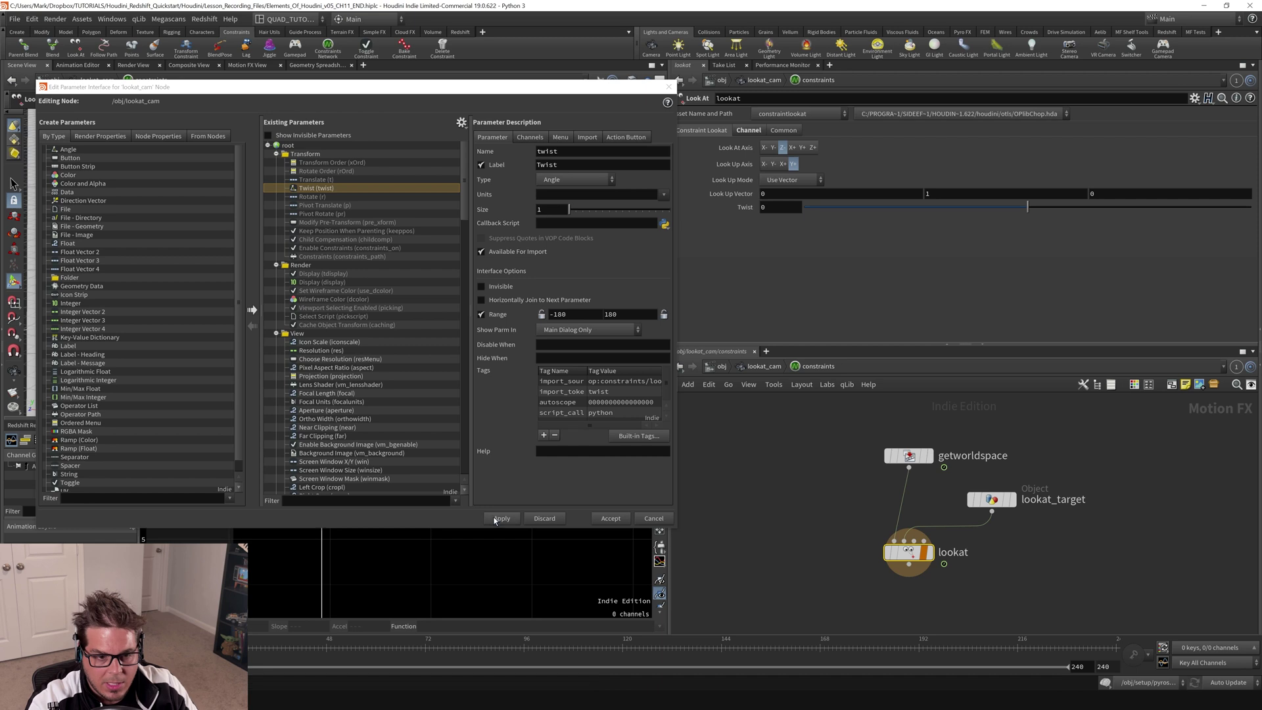
pyautogui.click(611, 518)
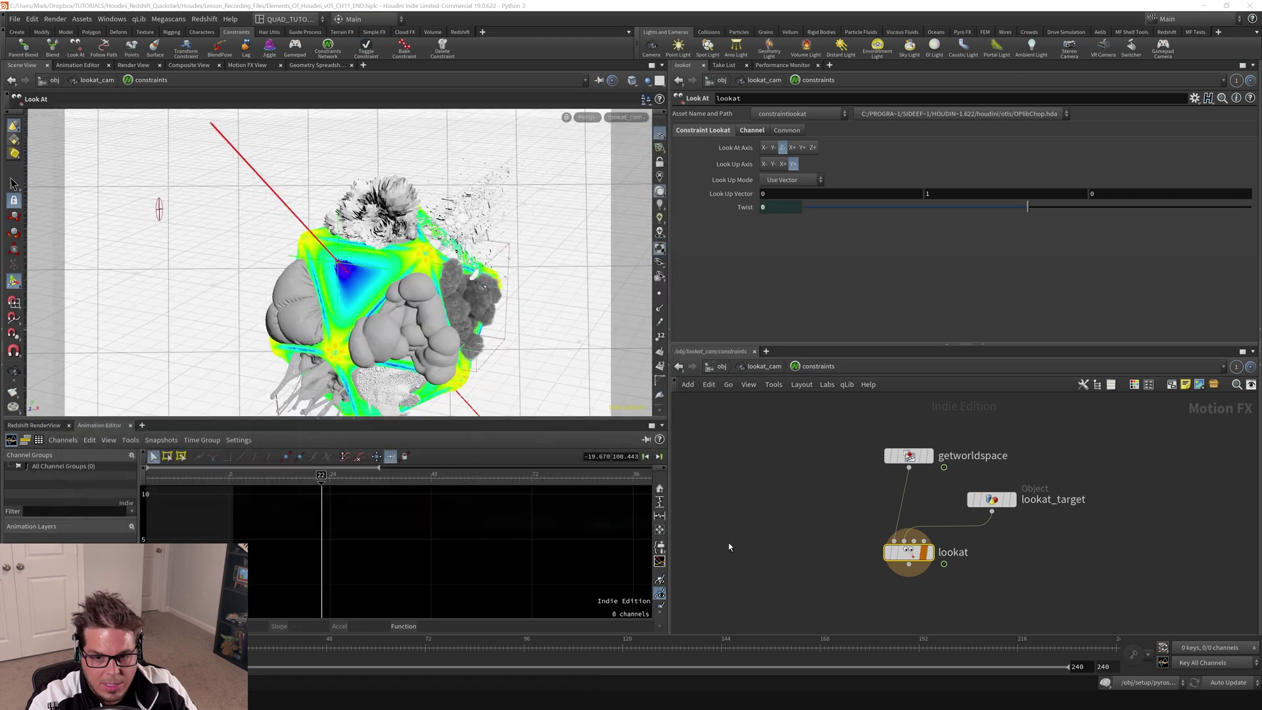
# - Back at the object level, test lookat_cam's promoted Twist with a value of 1.9 and reset it to 0
pyautogui.click(723, 367)
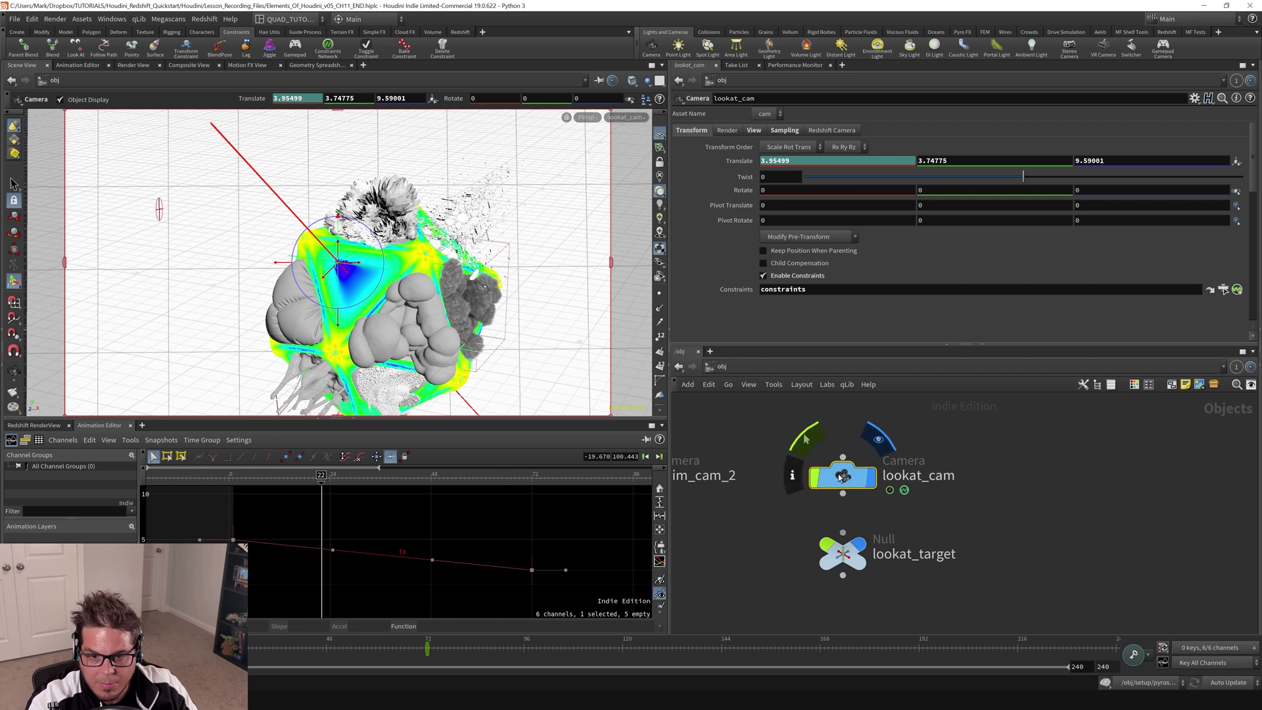
pyautogui.moveTo(1023, 176)
pyautogui.mouseDown()
pyautogui.moveTo(1045, 178)
pyautogui.moveTo(1006, 179)
pyautogui.moveTo(1035, 181)
pyautogui.moveTo(1025, 178)
pyautogui.mouseUp()
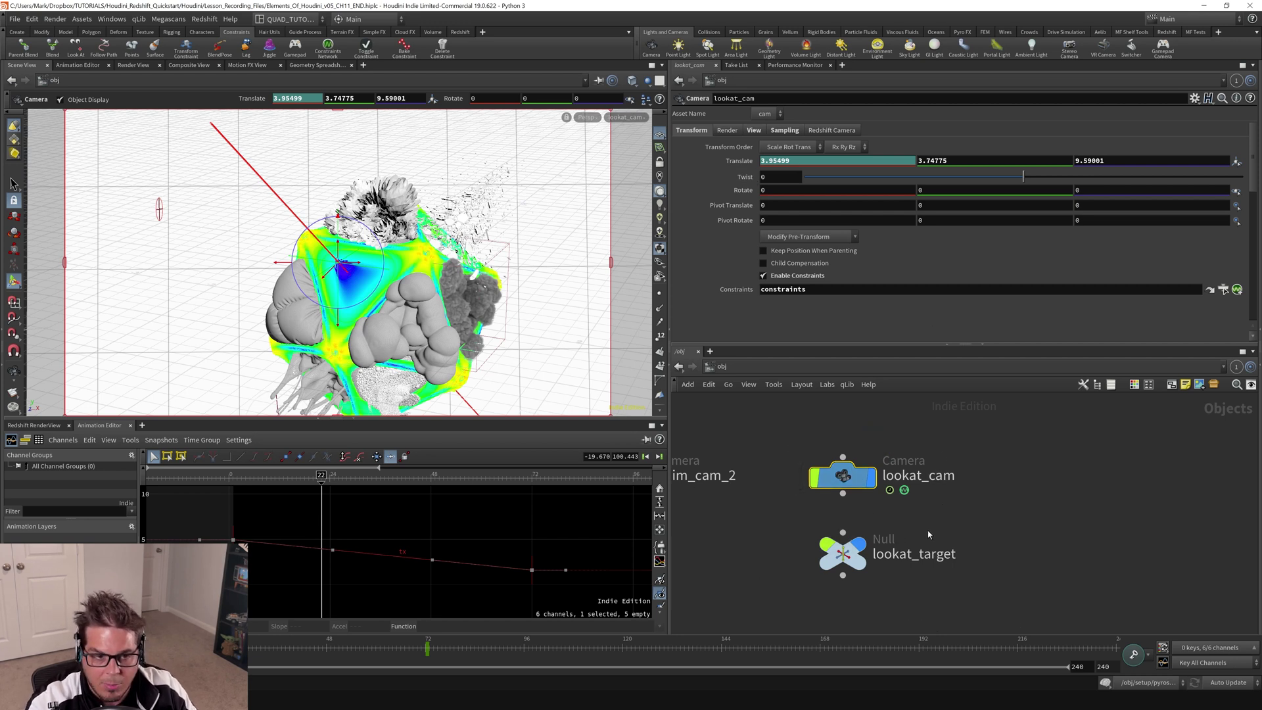
pyautogui.moveTo(1023, 177)
pyautogui.mouseDown()
pyautogui.moveTo(999, 179)
pyautogui.moveTo(1042, 180)
pyautogui.moveTo(1006, 187)
pyautogui.moveTo(1026, 196)
pyautogui.mouseUp()
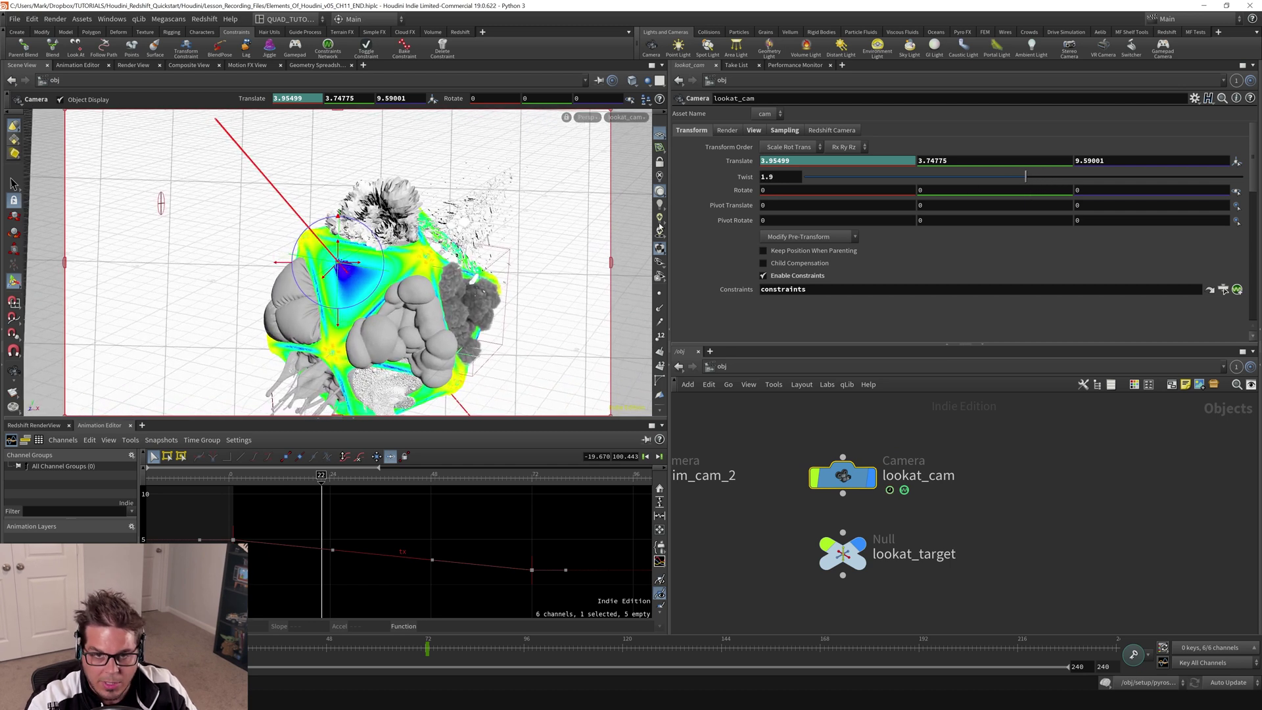
pyautogui.click(789, 178)
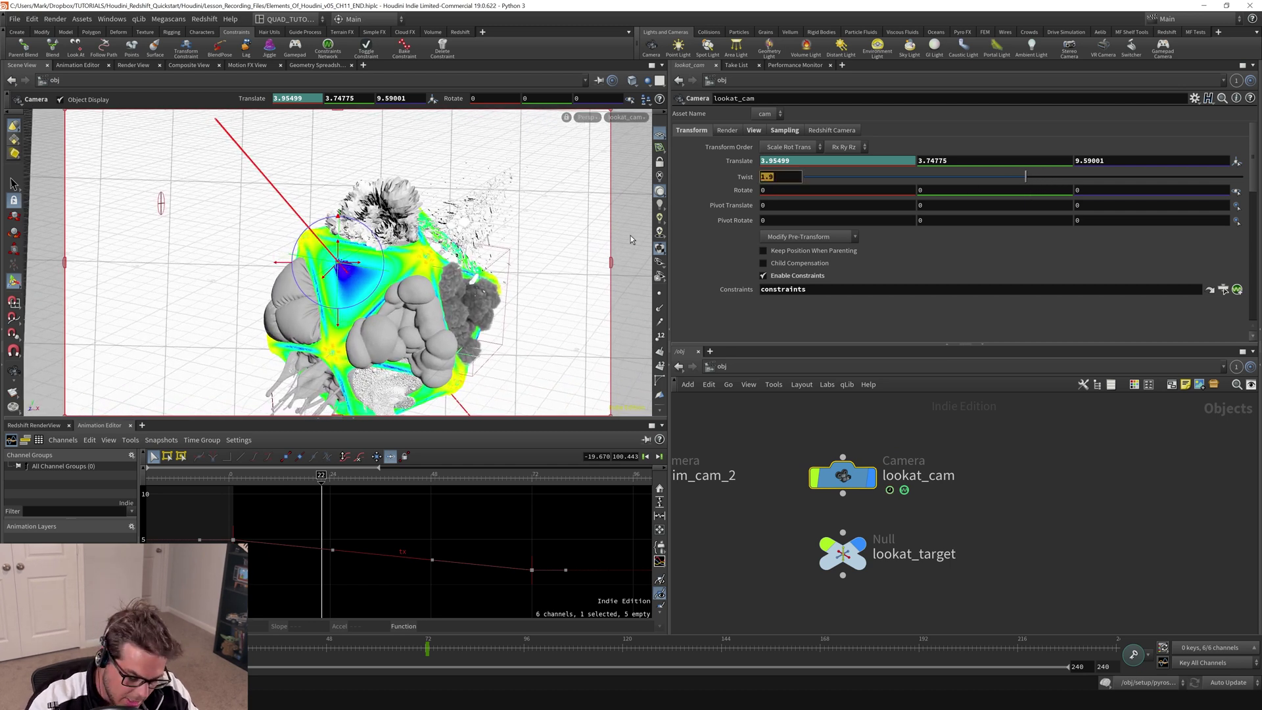
pyautogui.write('0')
pyautogui.press('Return')
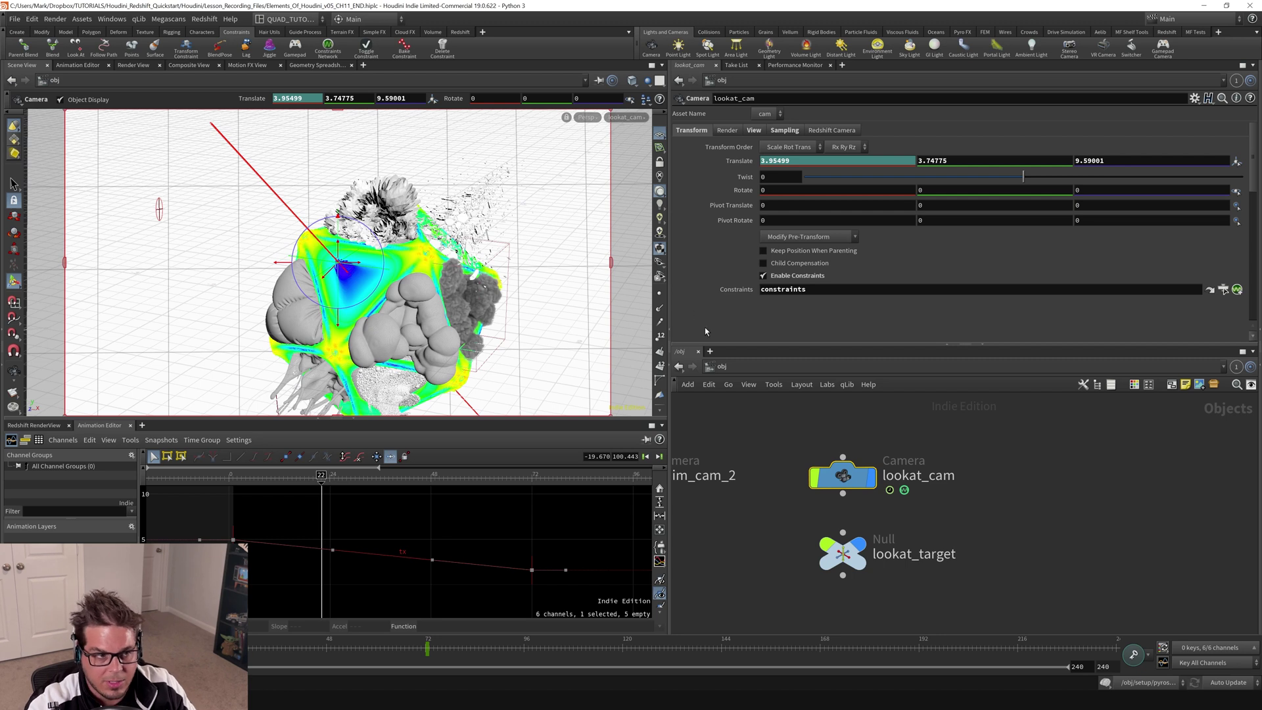